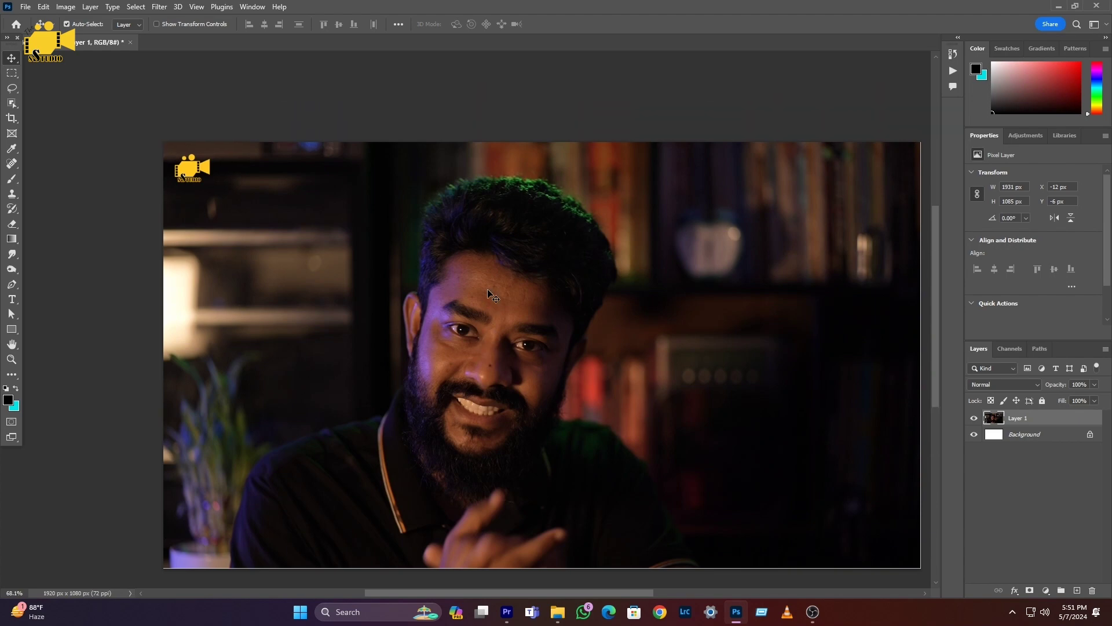
pyautogui.scroll(-2, 484, 293)
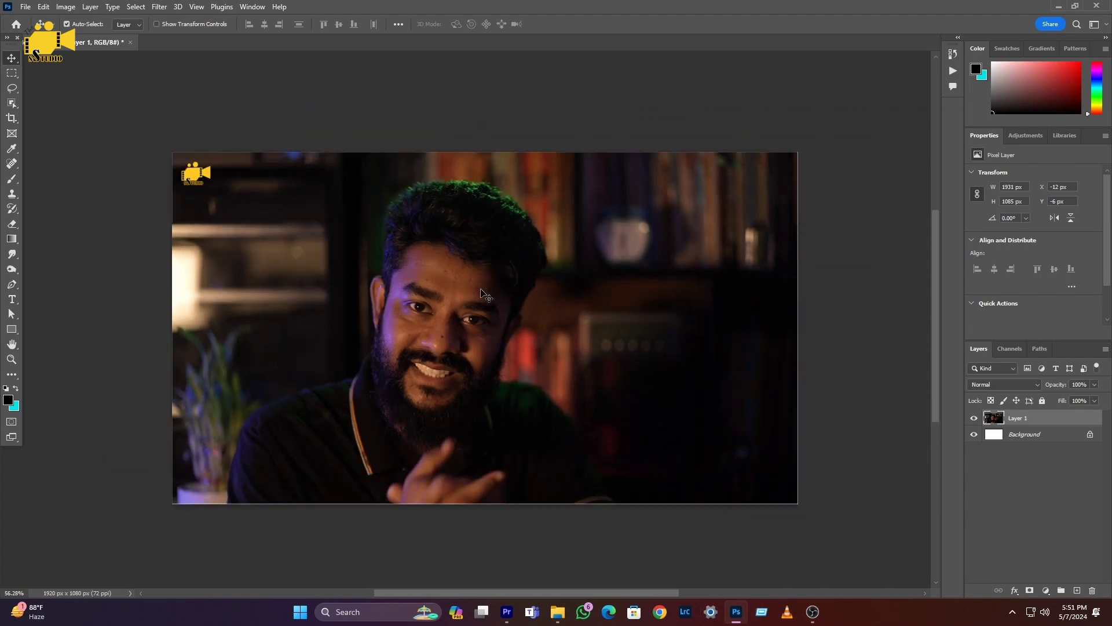
pyautogui.scroll(1, 481, 293)
pyautogui.scroll(4, 472, 293)
pyautogui.scroll(2, 462, 294)
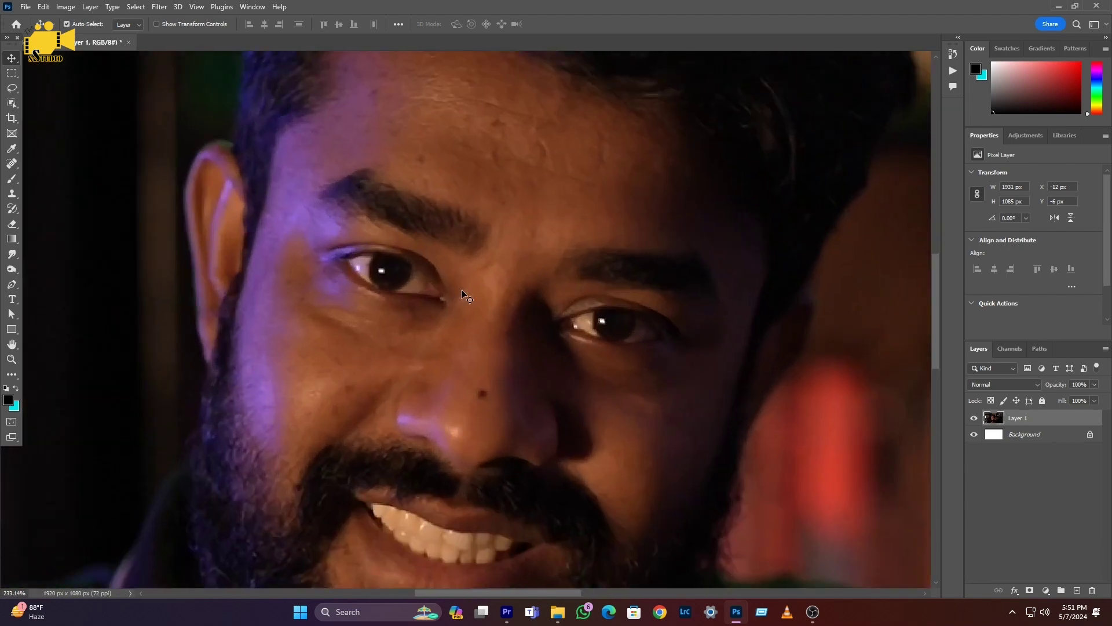
pyautogui.scroll(1, 458, 278)
pyautogui.scroll(1, 446, 243)
pyautogui.scroll(-3, 440, 255)
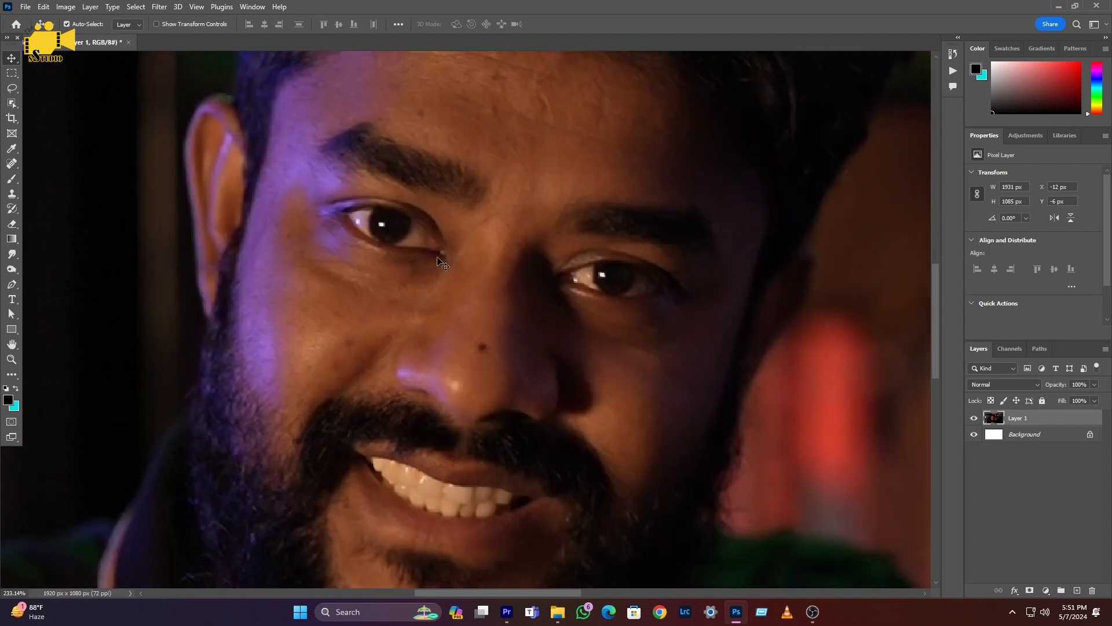
pyautogui.scroll(-3, 446, 266)
pyautogui.scroll(-3, 469, 280)
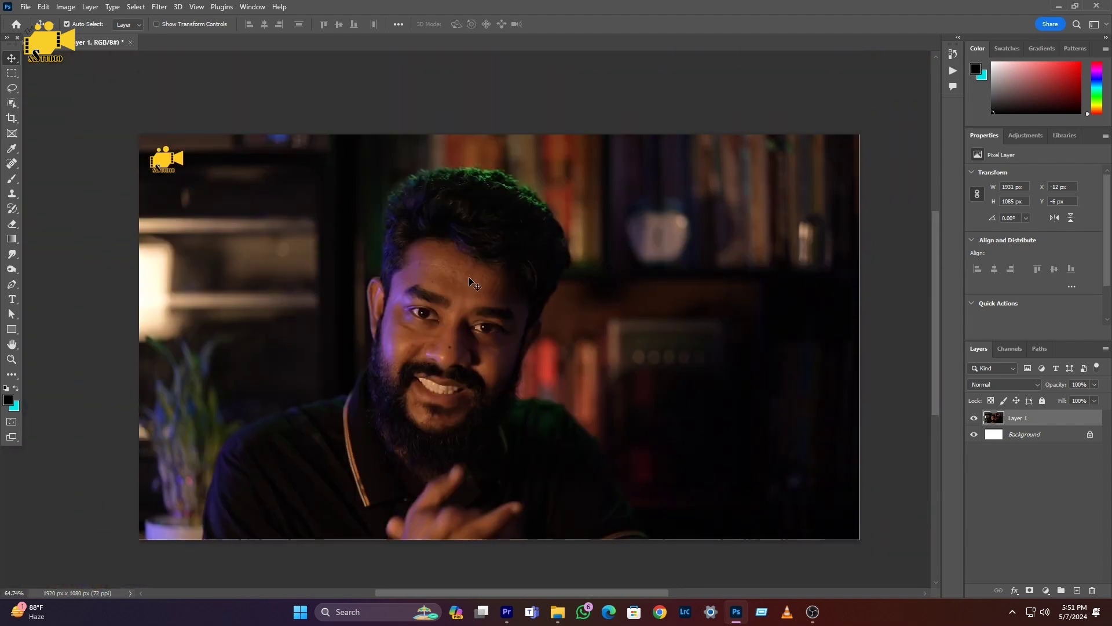
pyautogui.scroll(-1, 463, 301)
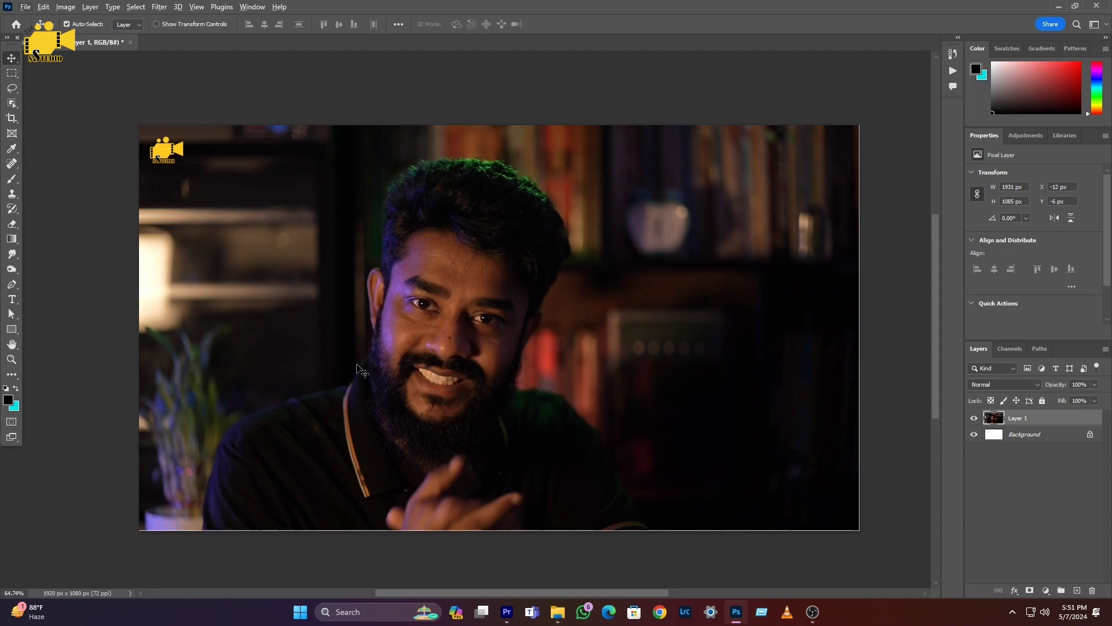
pyautogui.scroll(3, 415, 357)
pyautogui.scroll(2, 406, 338)
pyautogui.scroll(2, 482, 341)
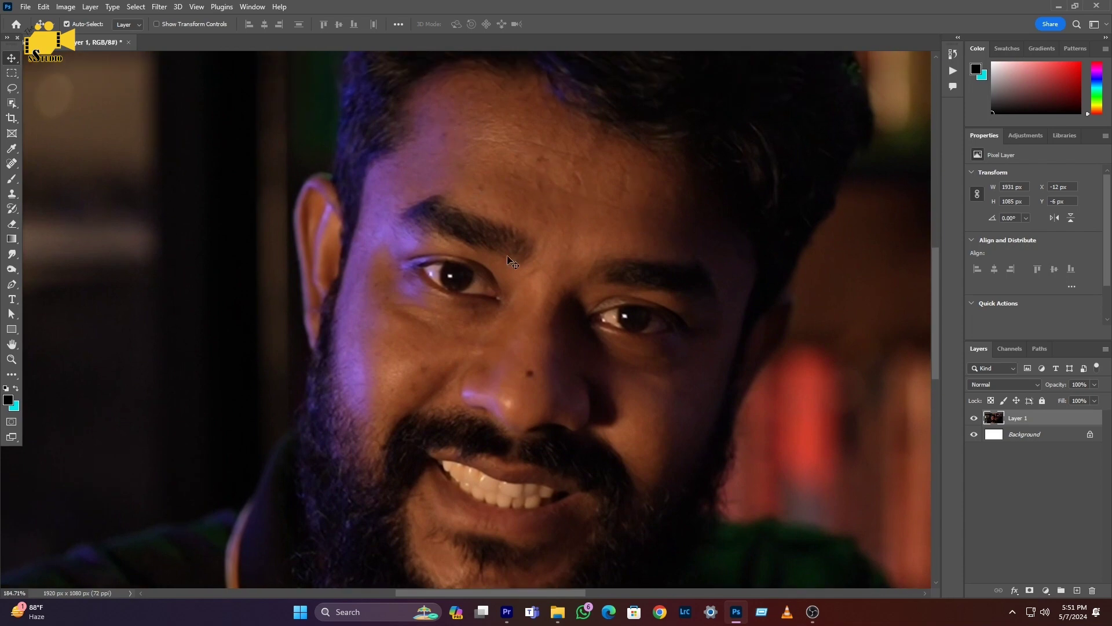
pyautogui.scroll(-1, 534, 409)
pyautogui.scroll(-8, 534, 409)
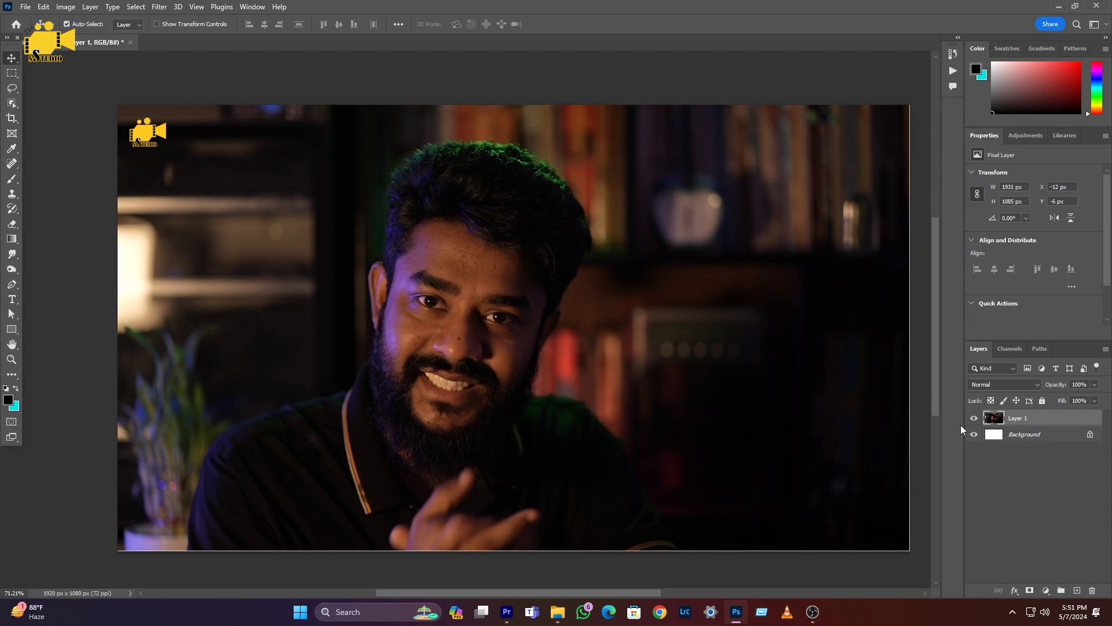
# Duplicate the portrait layer and open the copy in Camera Raw's Basic panel.
pyautogui.hotkey('ctrl', 'j')
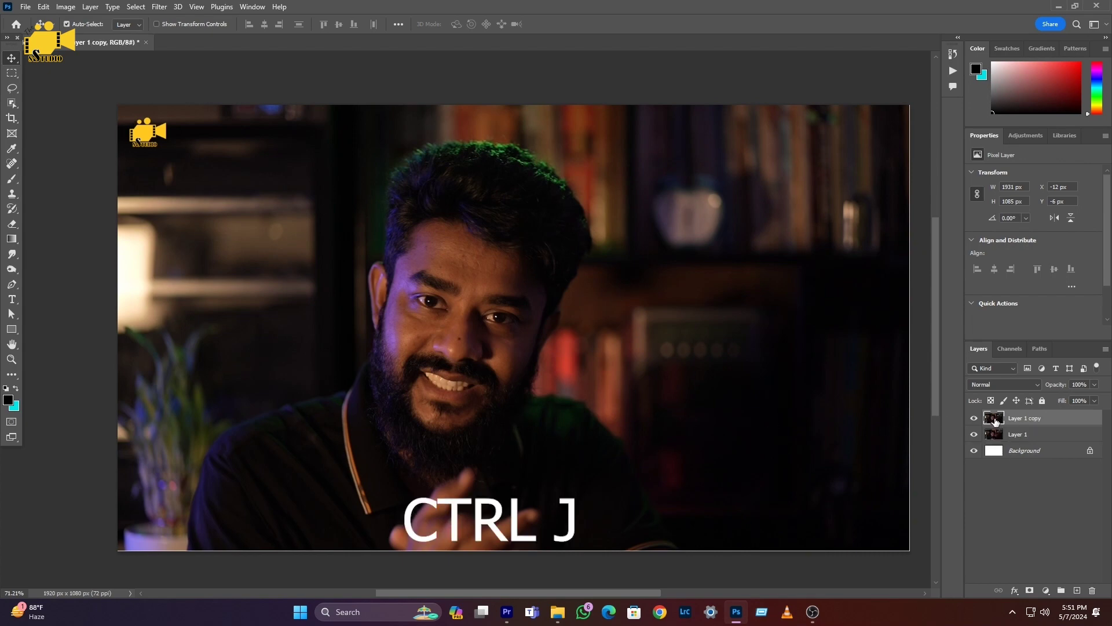
pyautogui.hotkey('ctrl', 'shift', 'a')
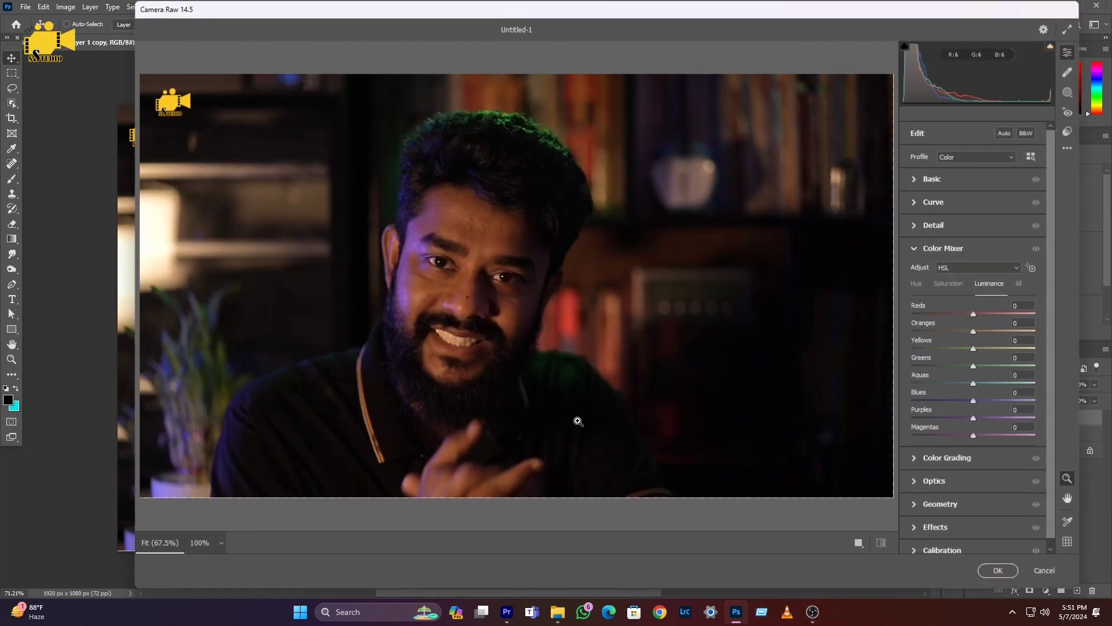
pyautogui.click(950, 179)
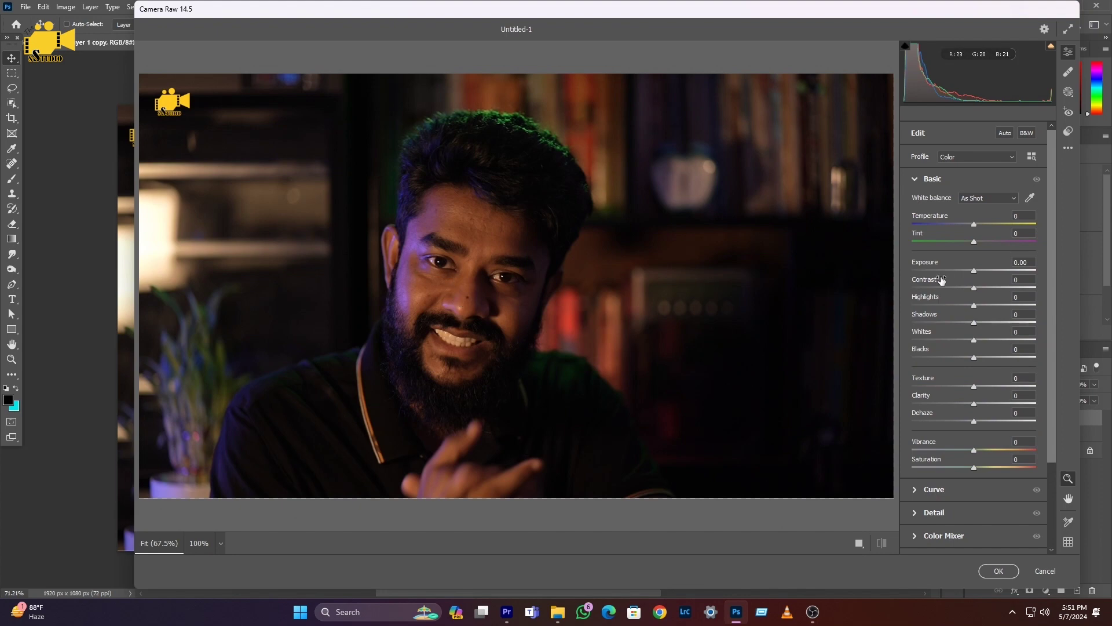
# Set exposure +0.95, contrast -12, highlights +6 and shadows +12.
pyautogui.moveTo(973, 271); pyautogui.dragTo(986, 270)
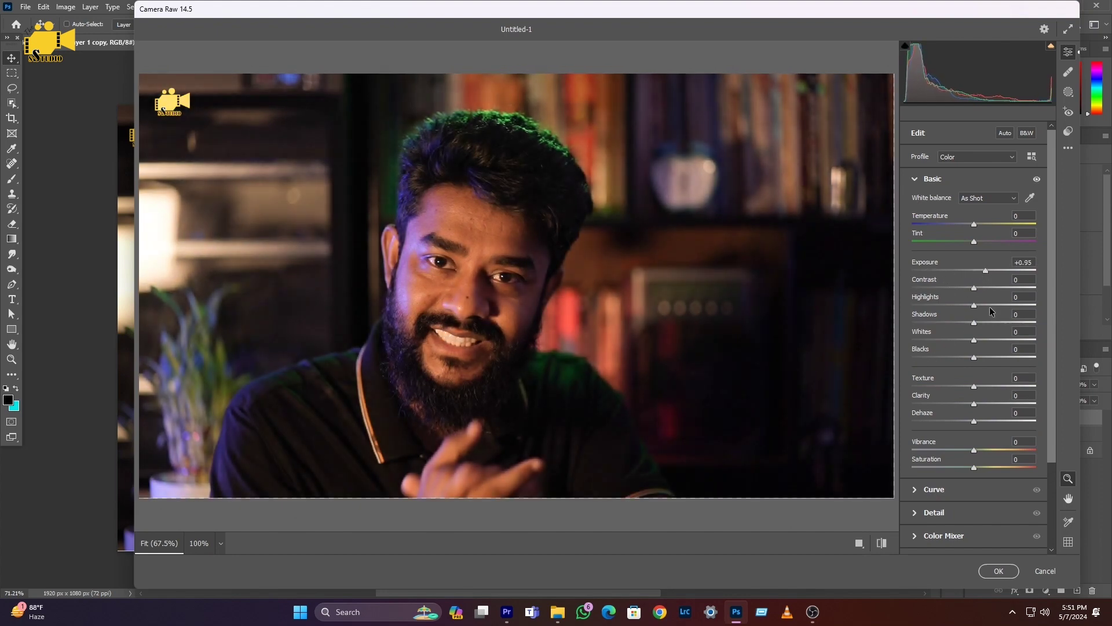
pyautogui.click(973, 288)
pyautogui.moveTo(974, 288)
pyautogui.mouseDown()
pyautogui.moveTo(961, 288)
pyautogui.moveTo(1006, 296)
pyautogui.mouseUp()
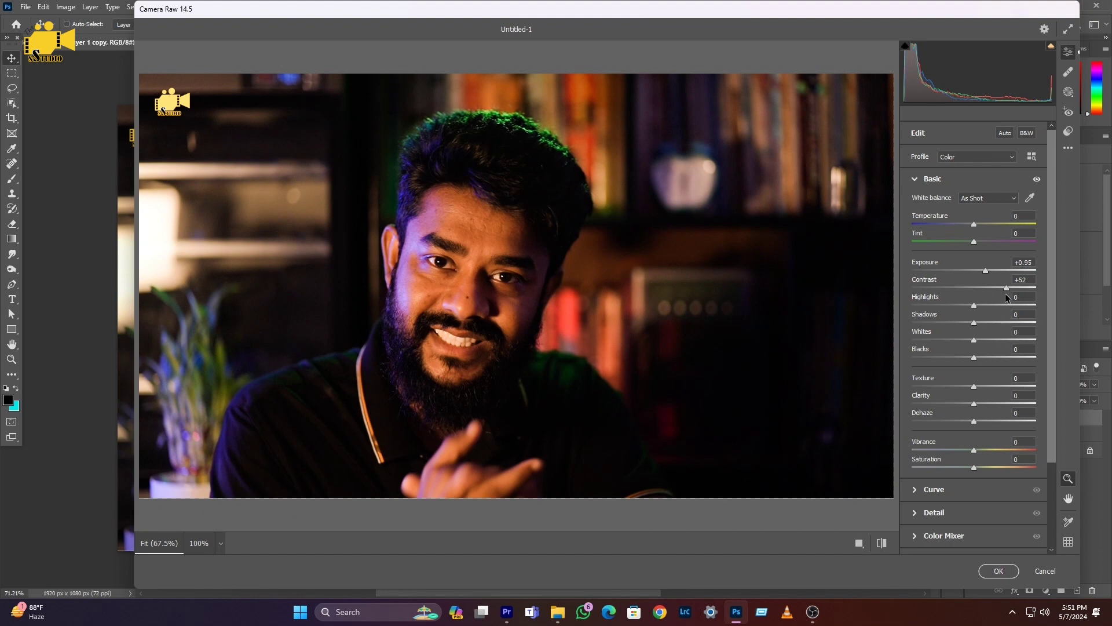
pyautogui.moveTo(1006, 293); pyautogui.dragTo(966, 294)
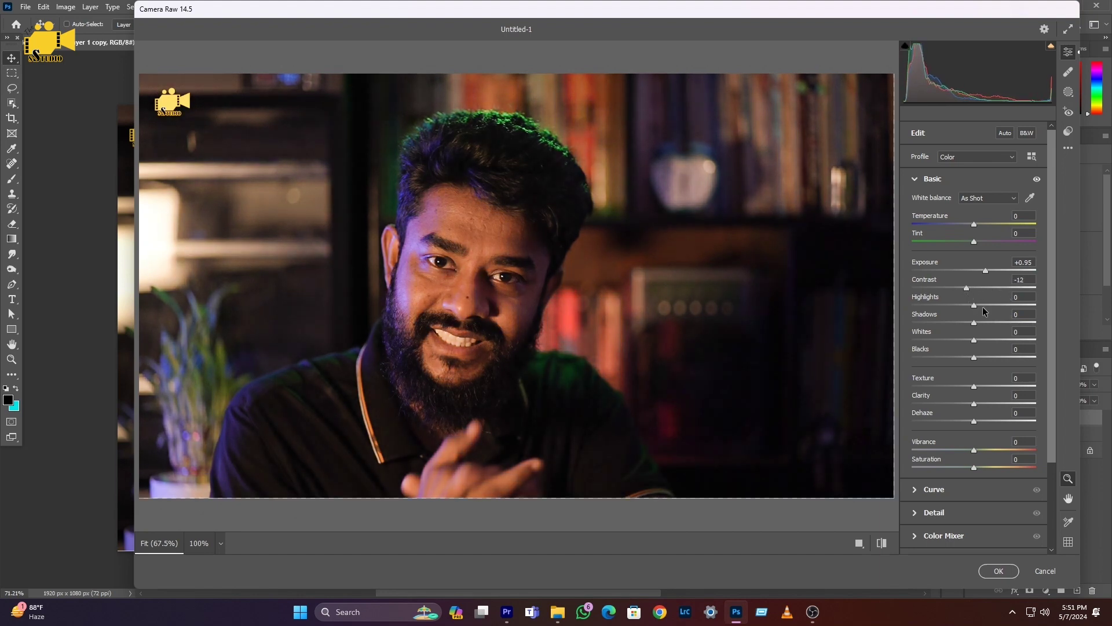
pyautogui.click(979, 305)
pyautogui.click(982, 323)
# Cool the white balance to temperature -9.
pyautogui.scroll(-5, 616, 354)
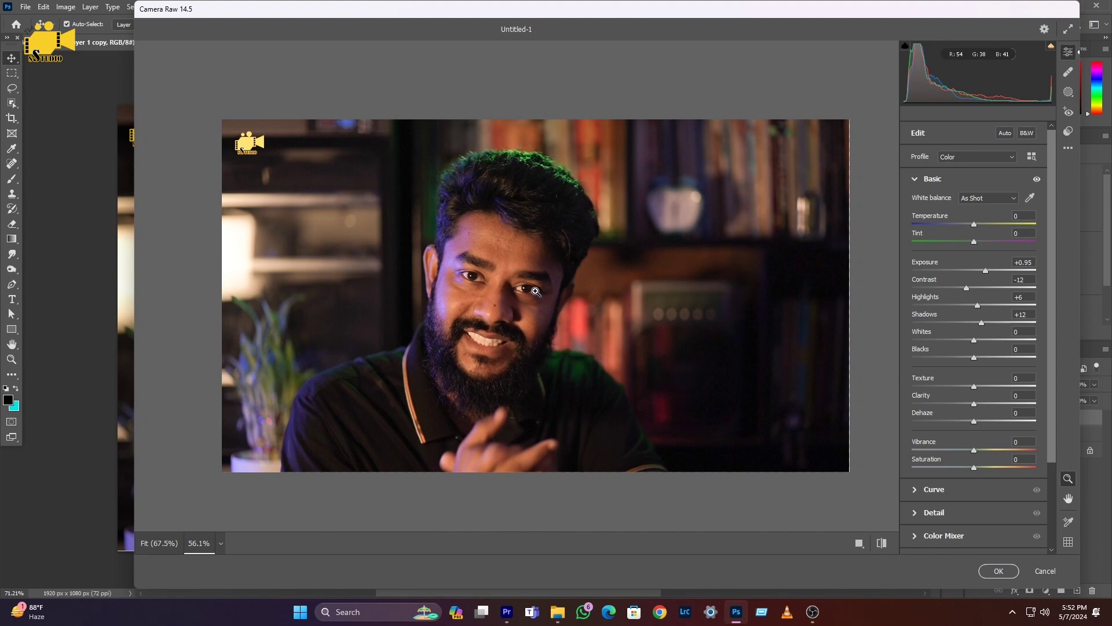
pyautogui.moveTo(974, 226); pyautogui.dragTo(969, 226)
pyautogui.scroll(1, 563, 287)
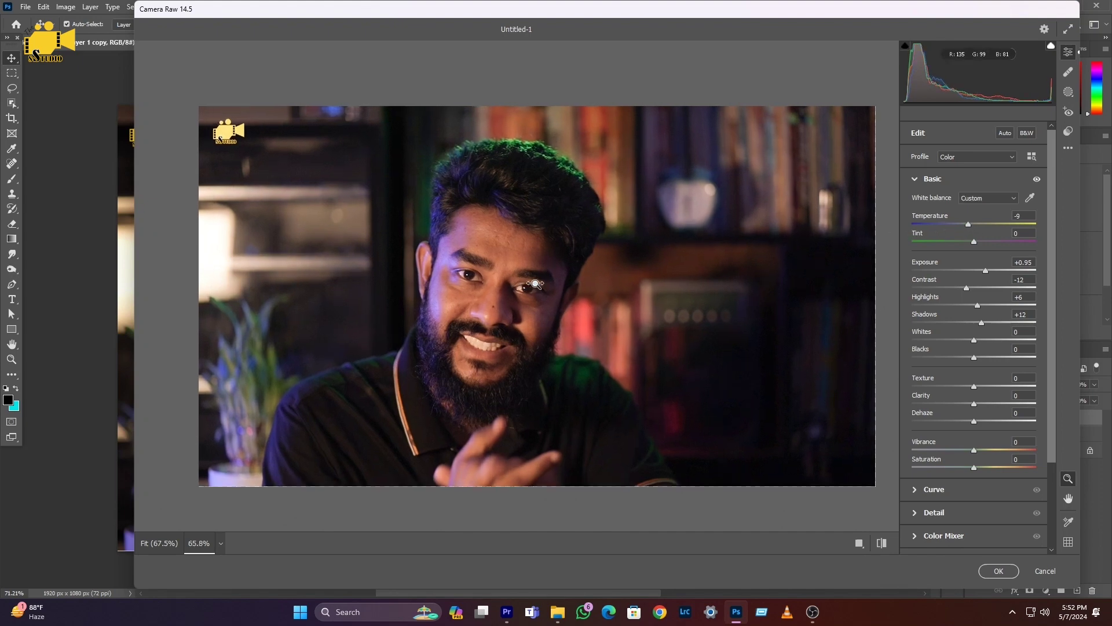
pyautogui.scroll(3, 563, 287)
pyautogui.scroll(2, 563, 287)
pyautogui.scroll(-6, 563, 286)
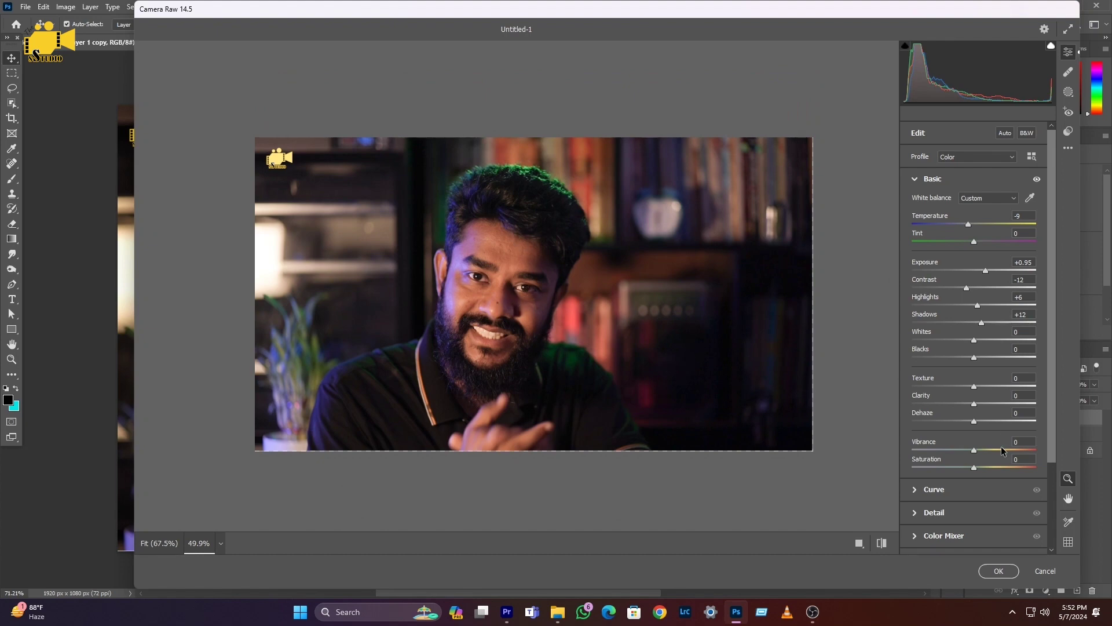
pyautogui.scroll(-3, 954, 550)
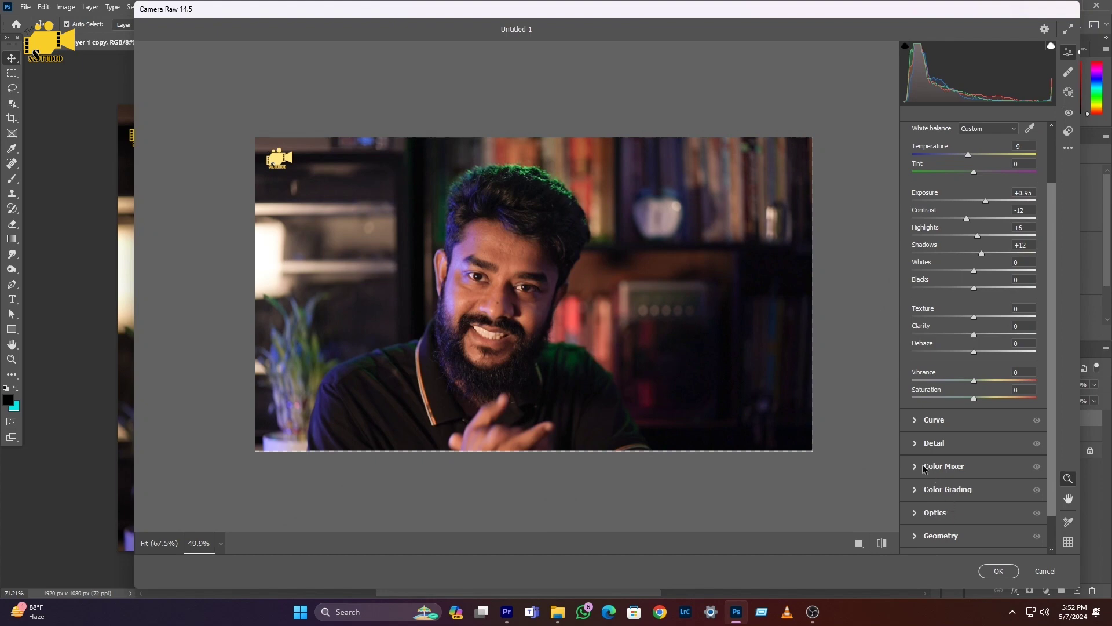
# In Color Mixer Saturation, preview extreme Reds saturation and reset it to 0.
pyautogui.click(916, 467)
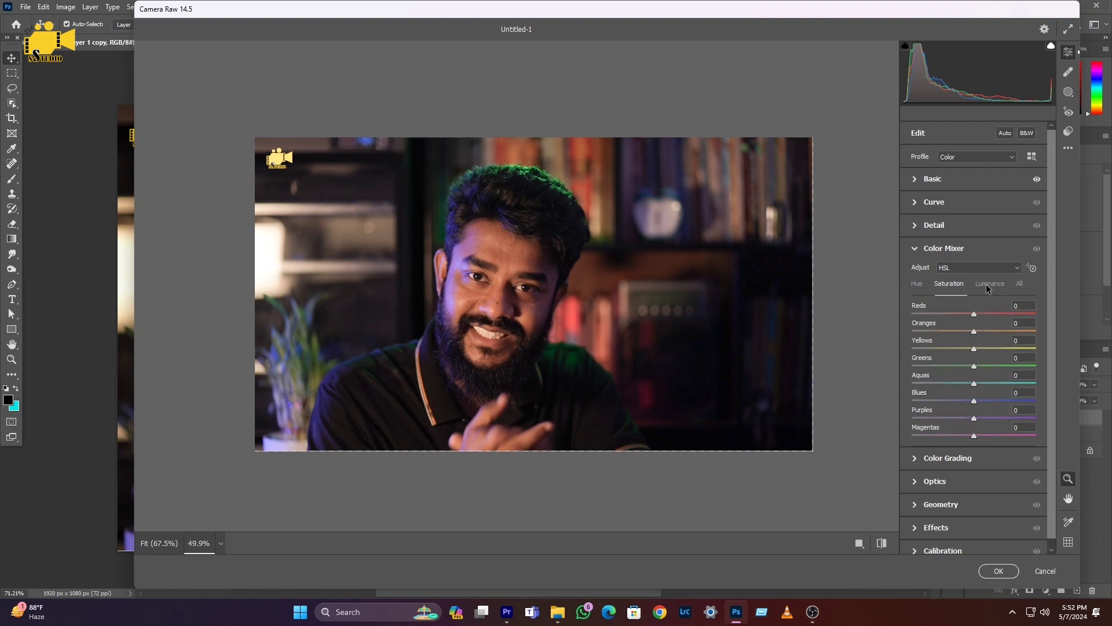
pyautogui.click(957, 288)
pyautogui.moveTo(974, 314); pyautogui.dragTo(1035, 314)
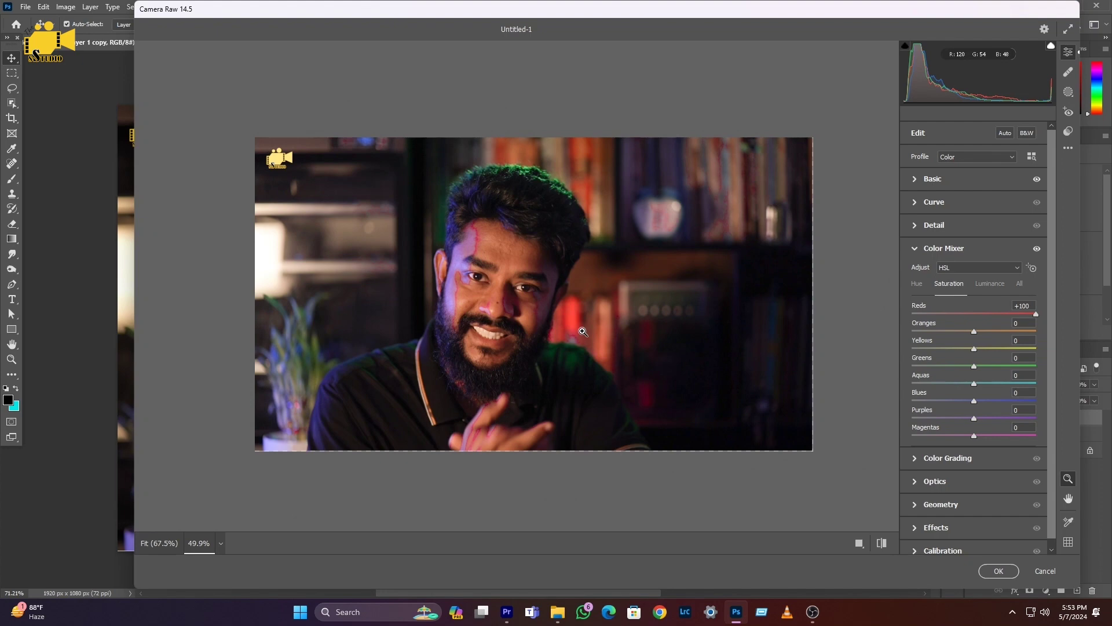
pyautogui.moveTo(994, 314); pyautogui.dragTo(920, 314)
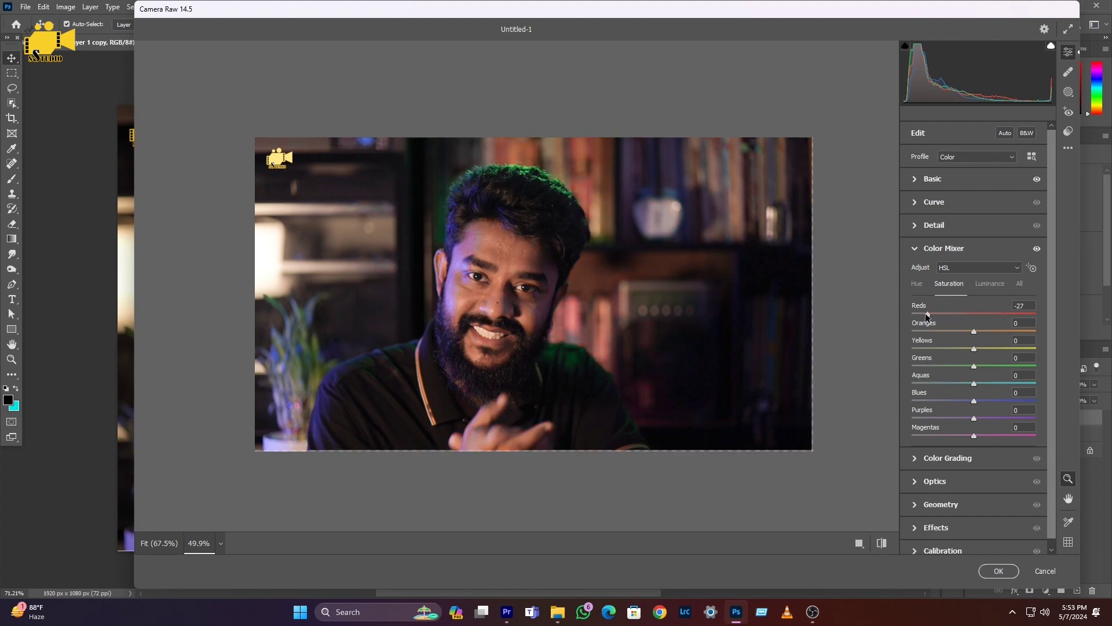
pyautogui.doubleClick(946, 313)
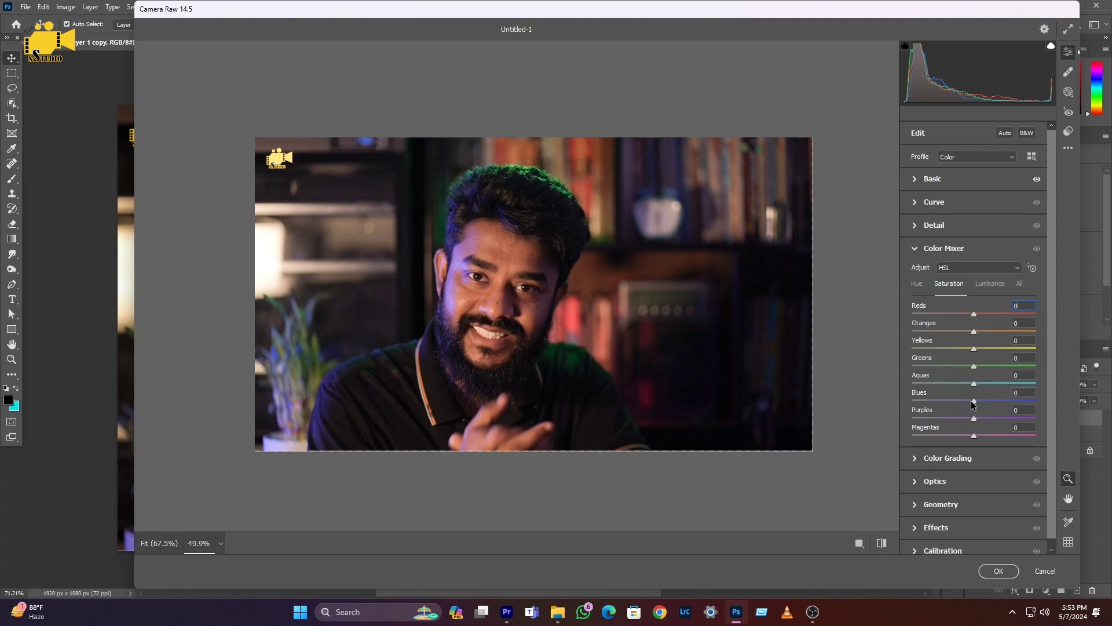
# Preview extreme Blues saturation, reset it to 0, and switch to Luminance.
pyautogui.moveTo(974, 401); pyautogui.dragTo(1050, 403)
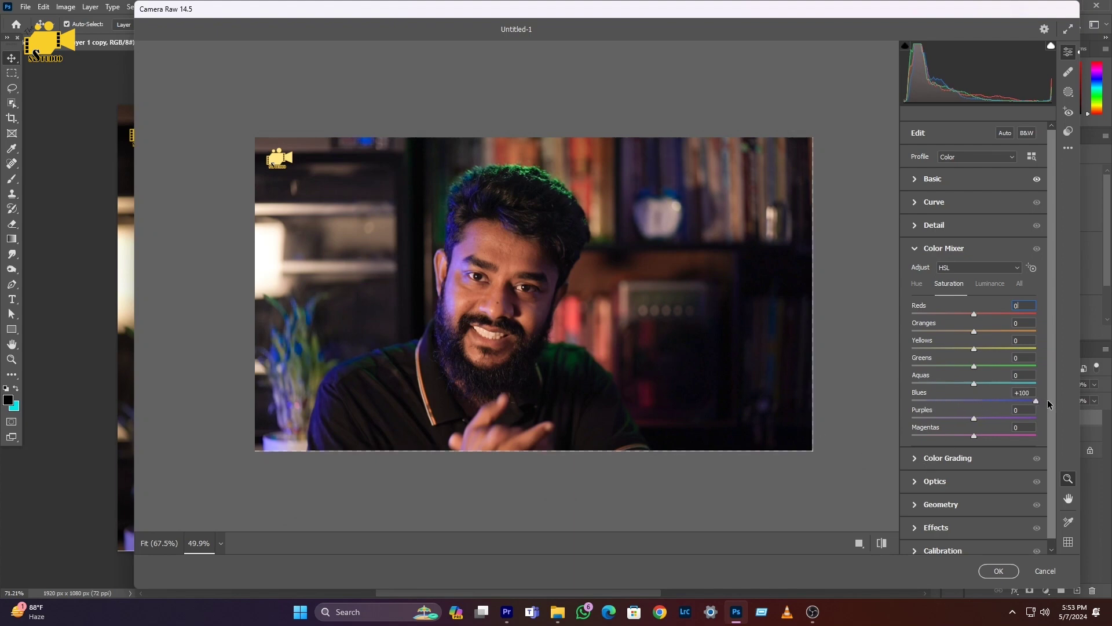
pyautogui.moveTo(1050, 404); pyautogui.dragTo(867, 405)
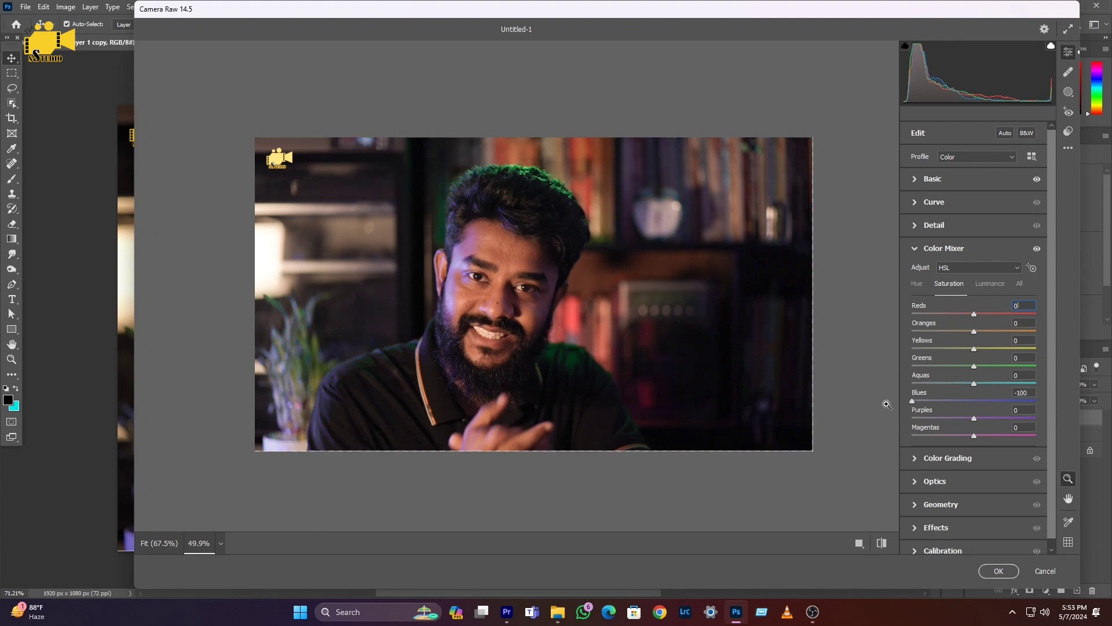
pyautogui.moveTo(912, 401); pyautogui.dragTo(967, 404)
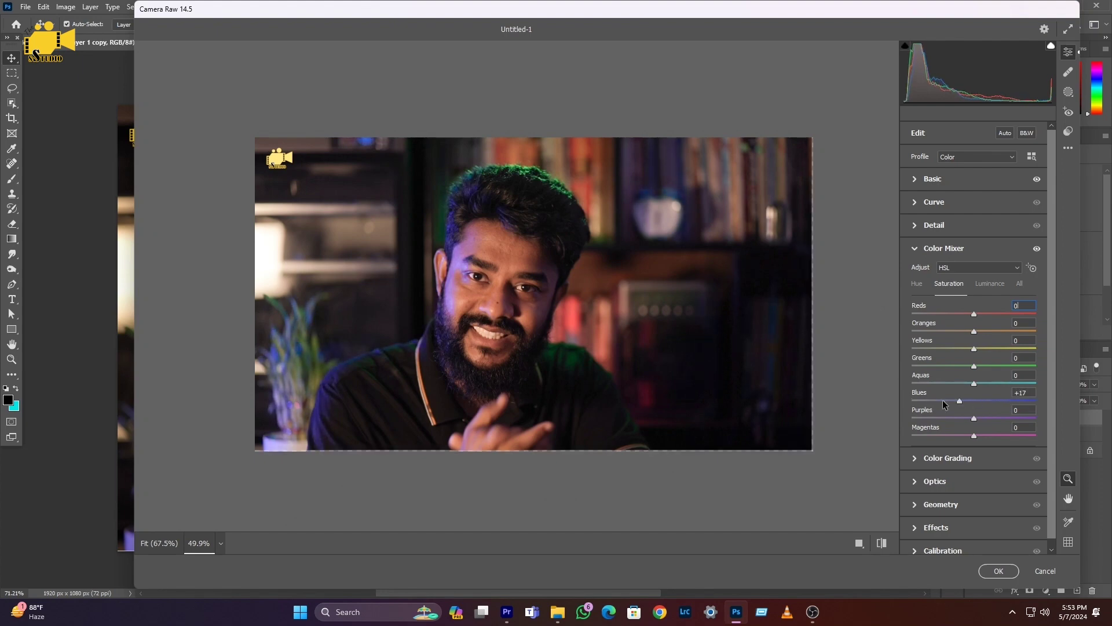
pyautogui.doubleClick(968, 401)
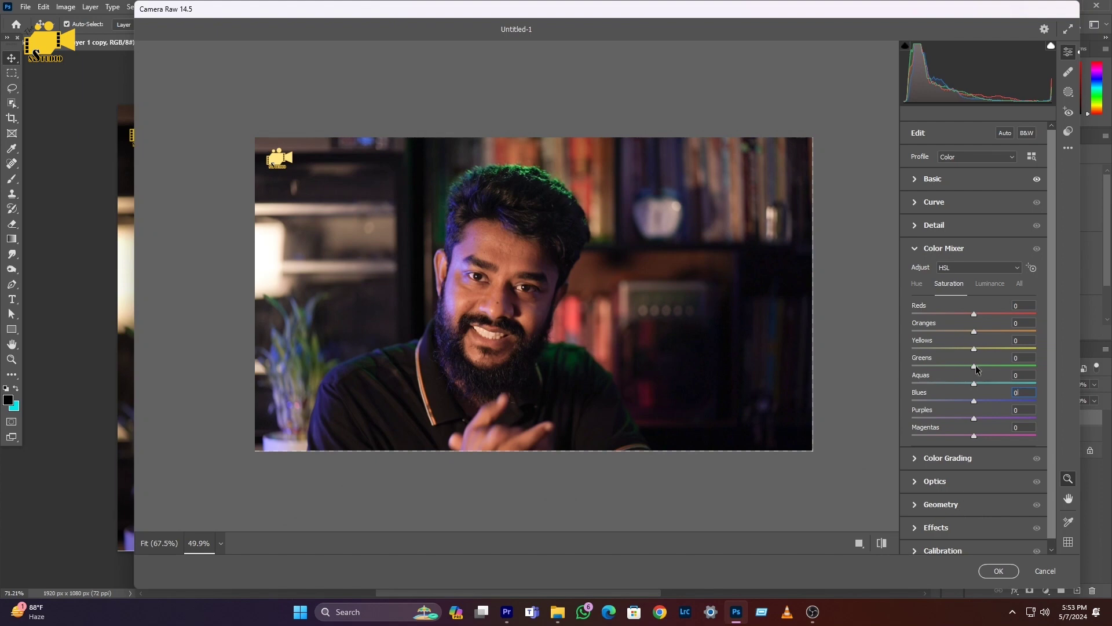
pyautogui.click(995, 284)
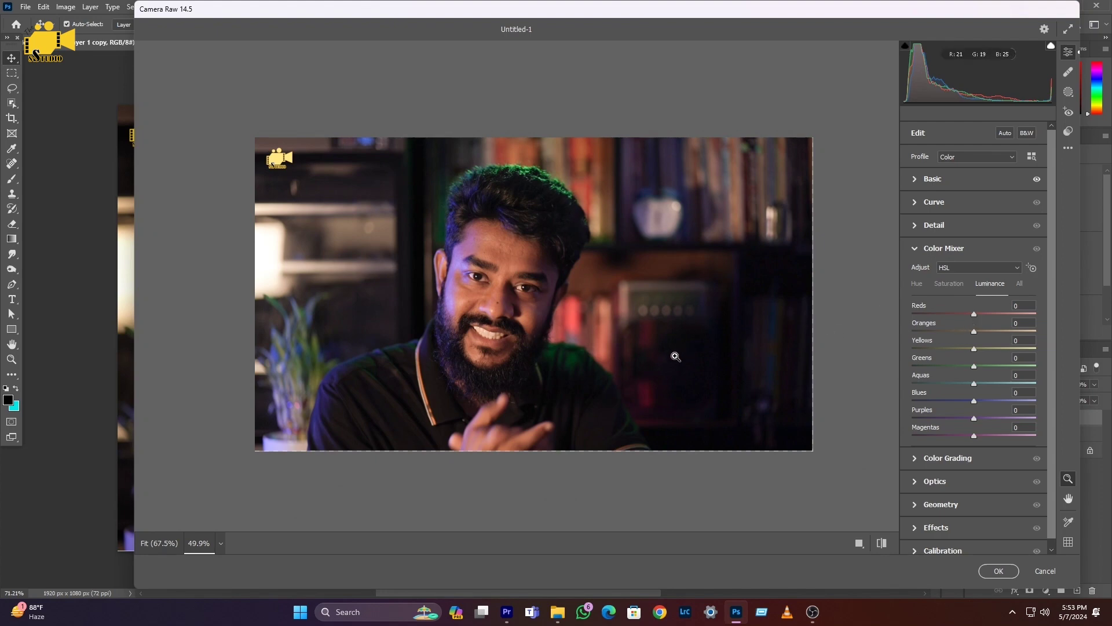
# Preview full Reds and Blues luminance, then reset both to 0.
pyautogui.moveTo(975, 316); pyautogui.dragTo(1056, 315)
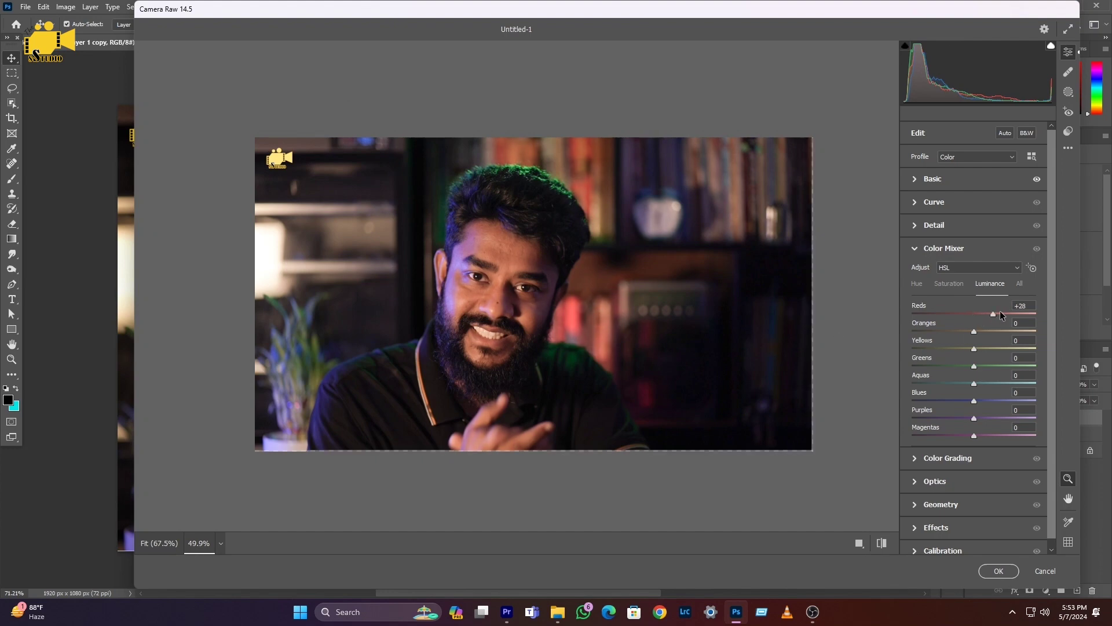
pyautogui.doubleClick(1035, 314)
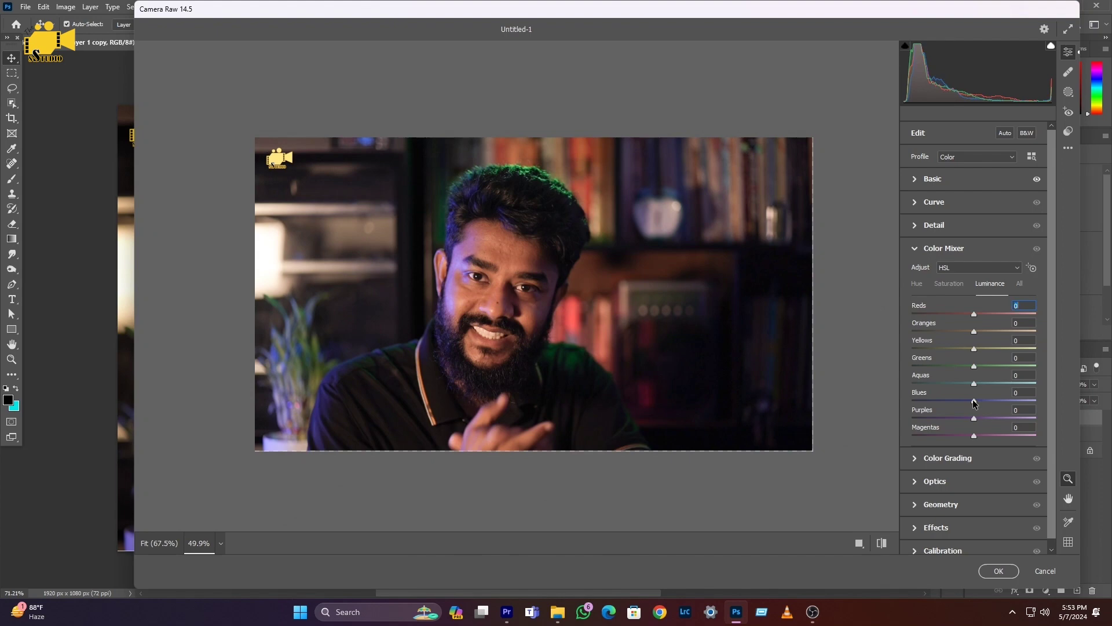
pyautogui.moveTo(974, 401); pyautogui.dragTo(1081, 404)
pyautogui.doubleClick(1035, 401)
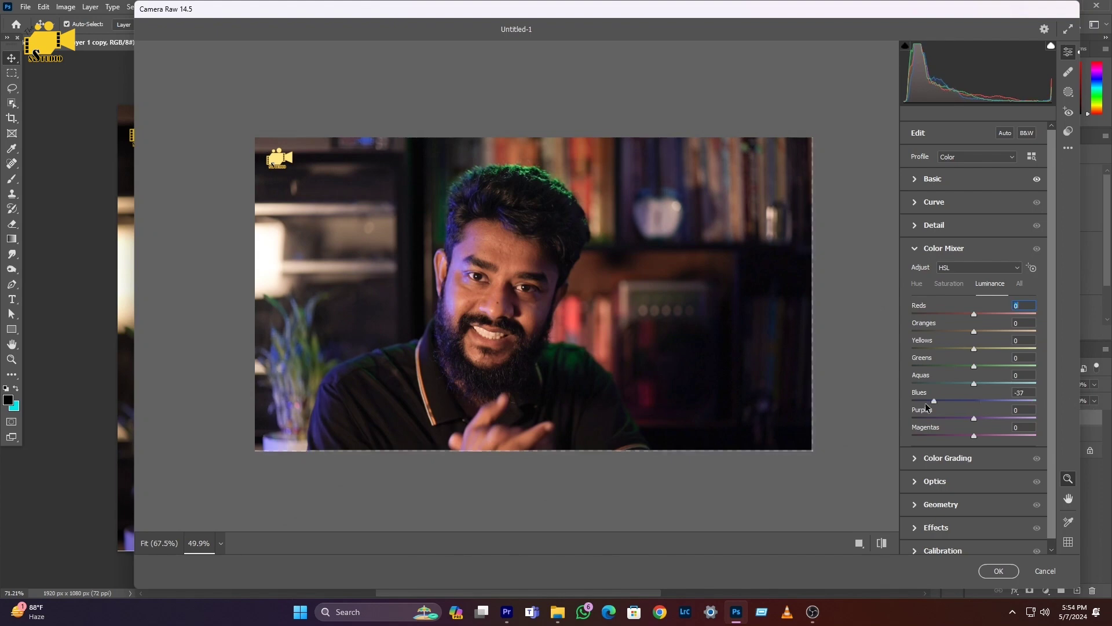
# Set Oranges saturation to -20 in the Saturation tab after previewing +99.
pyautogui.click(954, 287)
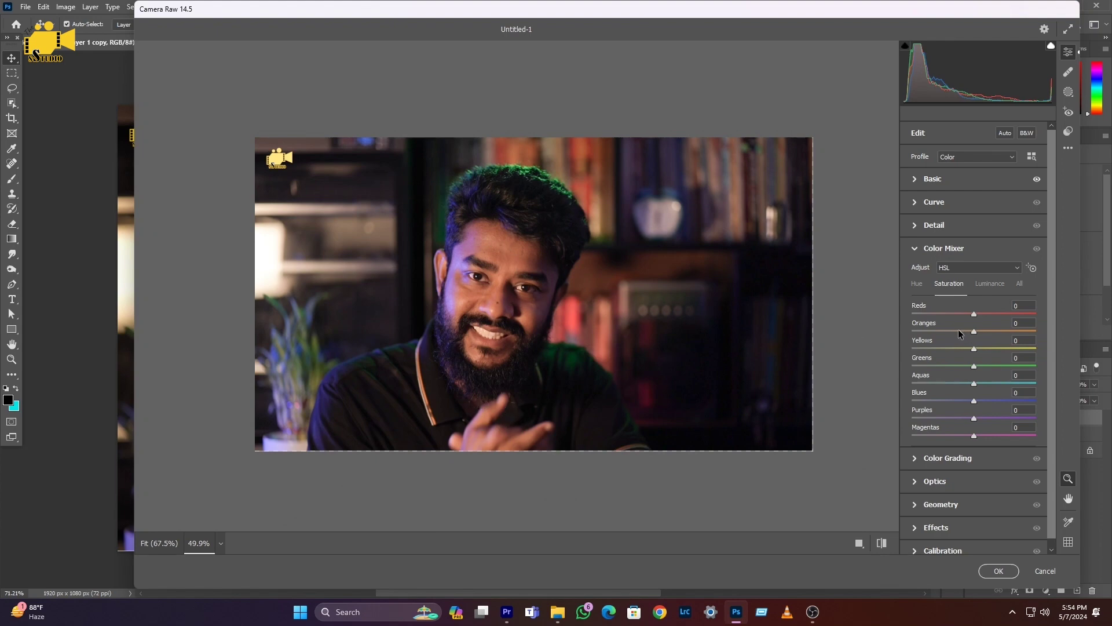
pyautogui.moveTo(973, 330); pyautogui.dragTo(1035, 330)
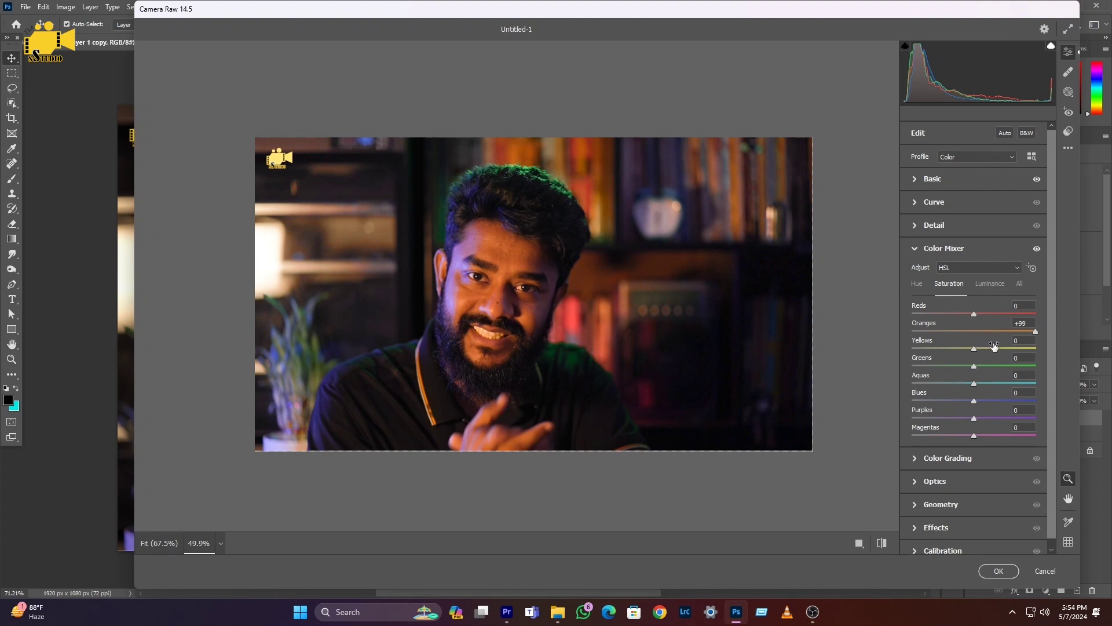
pyautogui.click(972, 328)
pyautogui.doubleClick(995, 328)
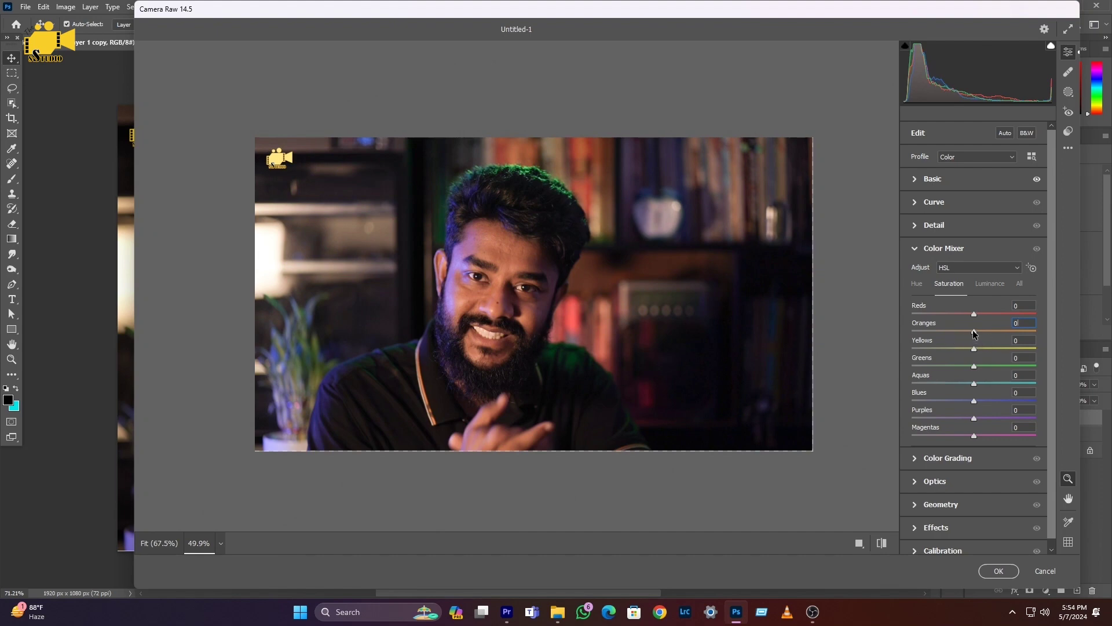
pyautogui.moveTo(972, 329); pyautogui.dragTo(961, 329)
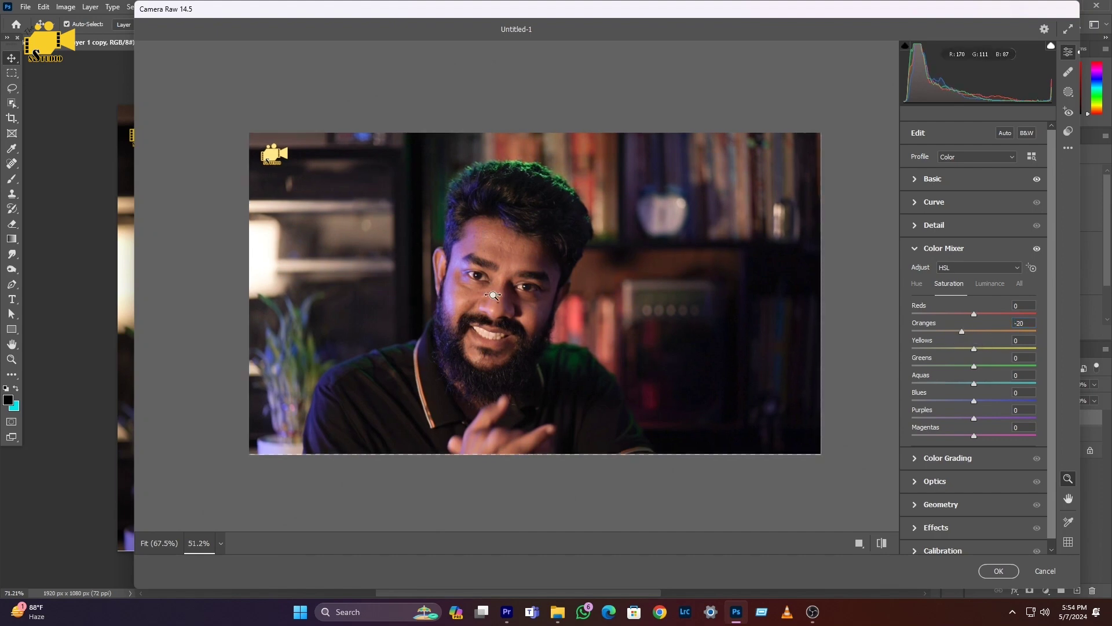
pyautogui.scroll(3, 467, 281)
pyautogui.moveTo(962, 330); pyautogui.dragTo(976, 331)
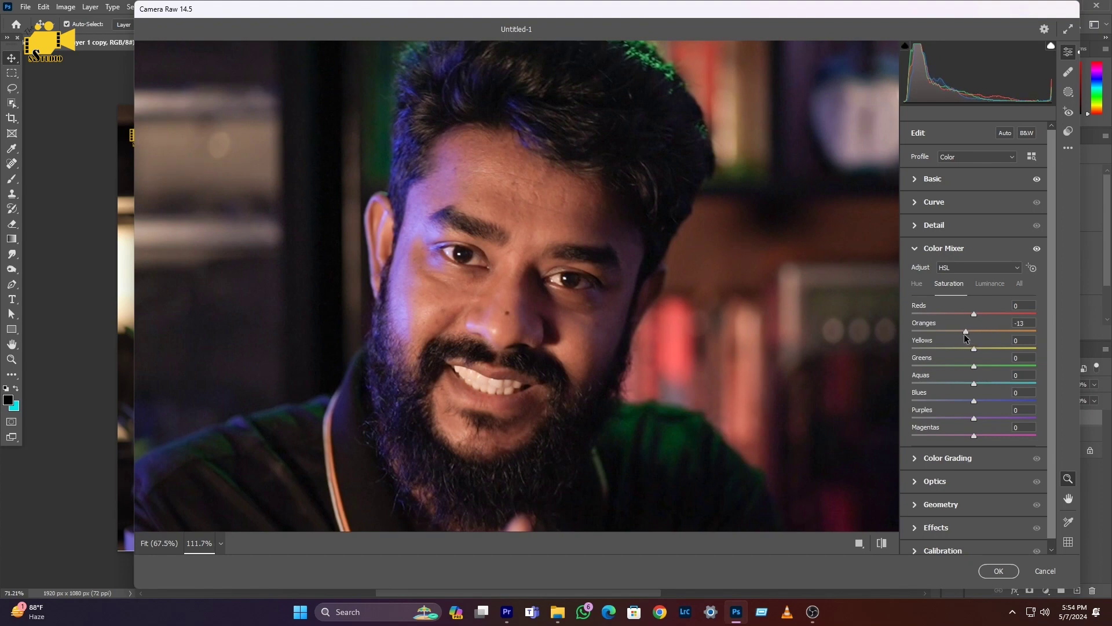
pyautogui.scroll(-2, 577, 331)
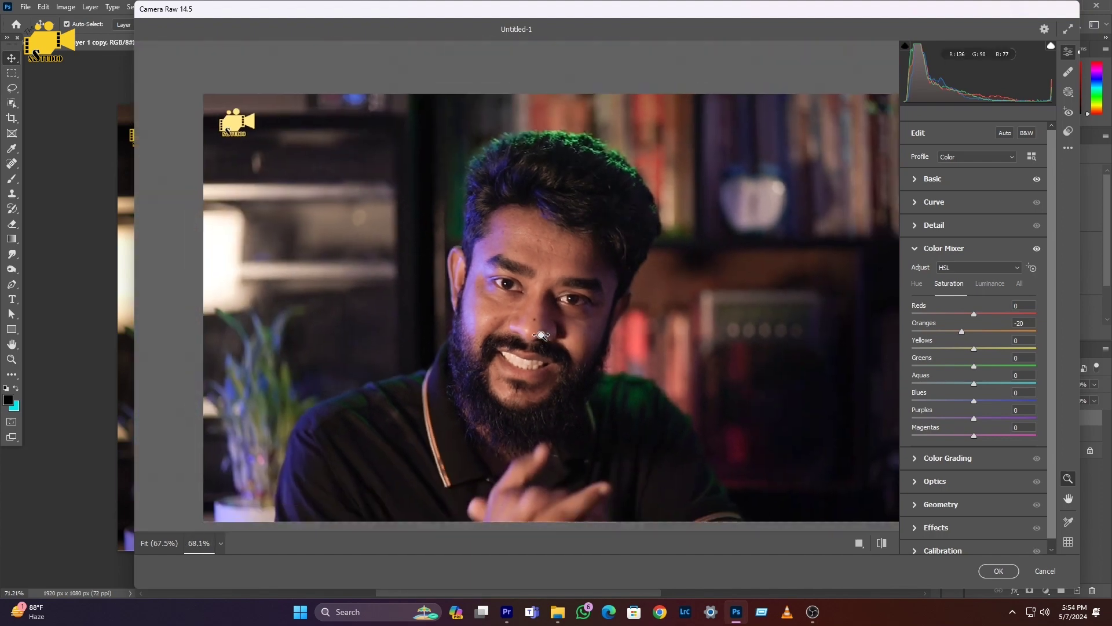
pyautogui.scroll(-1, 529, 318)
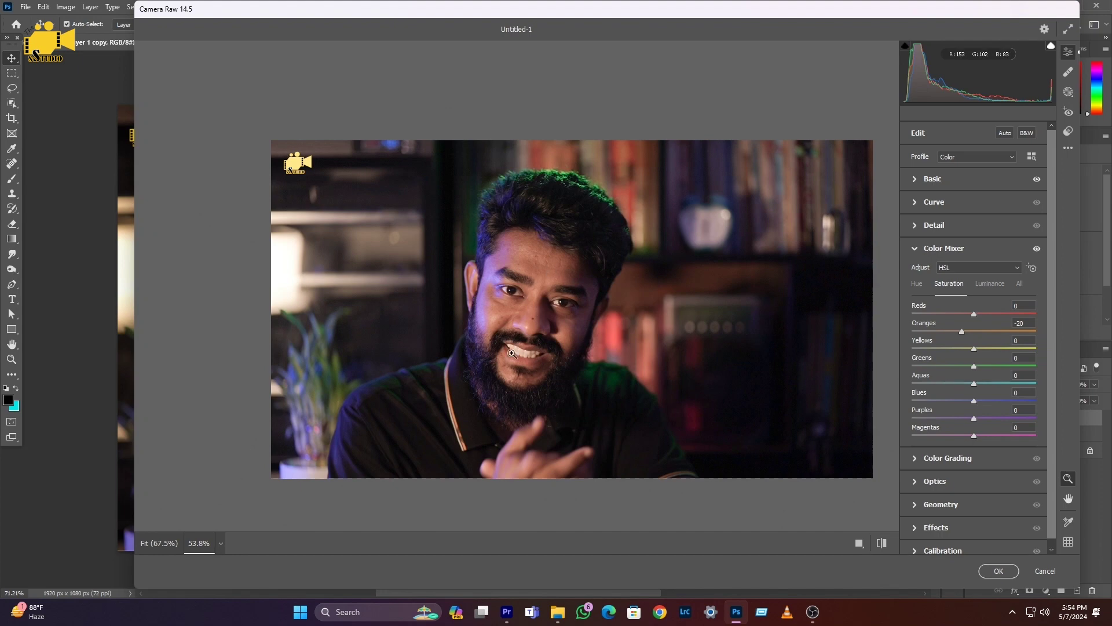
pyautogui.click(989, 284)
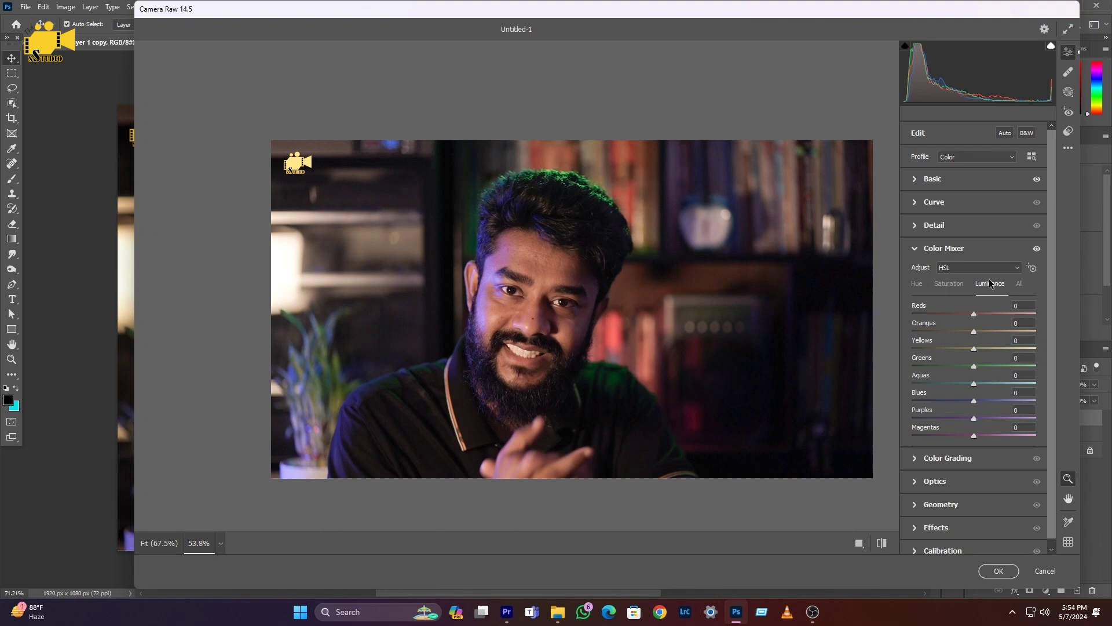
# Raise the Oranges luminance and fine-tune it to about +19.
pyautogui.moveTo(974, 334); pyautogui.dragTo(991, 334)
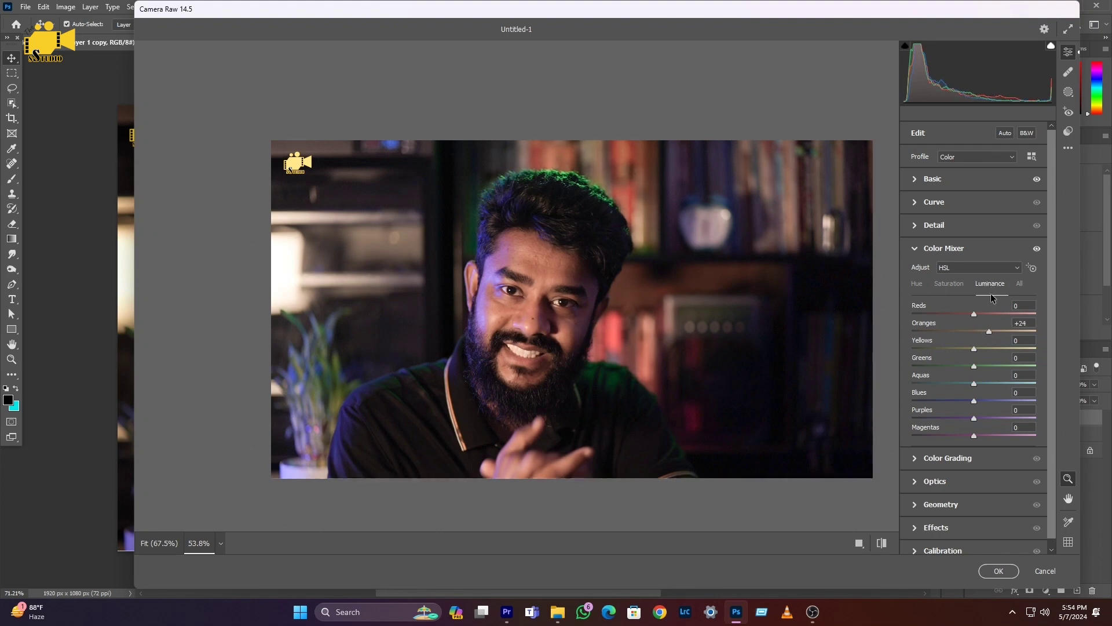
pyautogui.moveTo(989, 331)
pyautogui.mouseDown()
pyautogui.moveTo(968, 329)
pyautogui.moveTo(983, 330)
pyautogui.mouseUp()
pyautogui.moveTo(983, 332); pyautogui.dragTo(986, 335)
# Apply the Camera Raw grade, make Layer 1 copy visible, and zoom into the face.
pyautogui.click(993, 571)
pyautogui.scroll(-3, 558, 336)
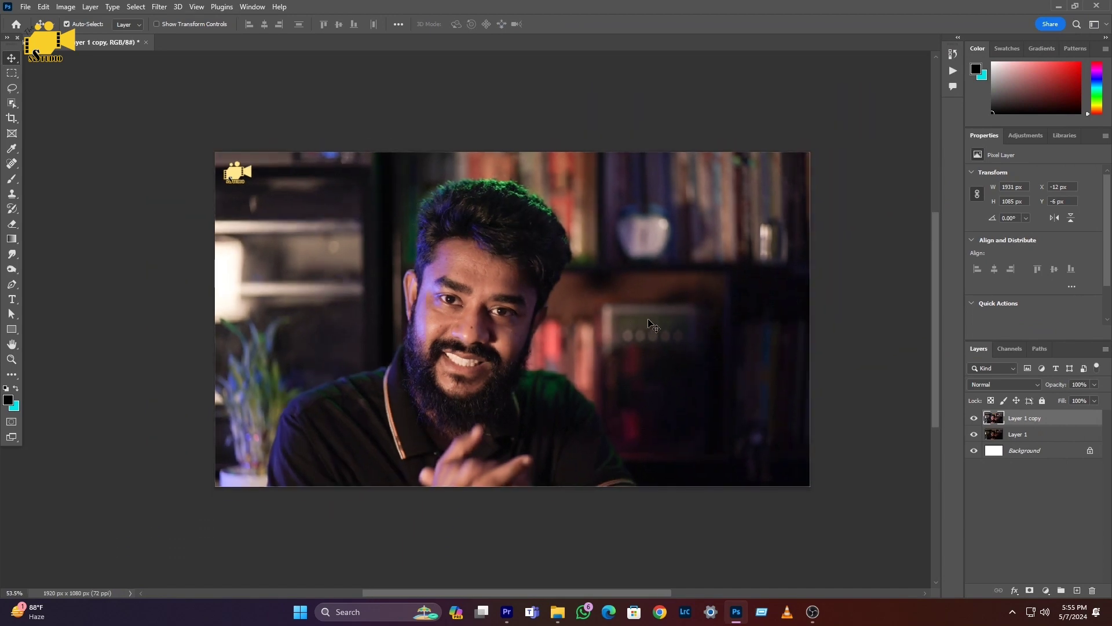
pyautogui.hscroll(1, 556, 331)
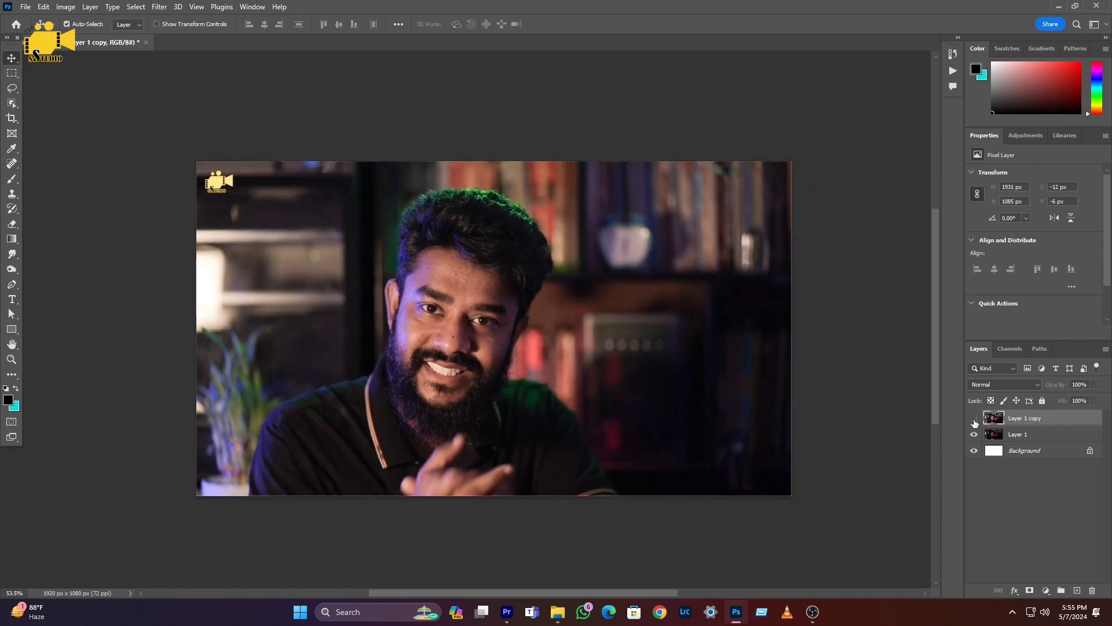
pyautogui.click(973, 418)
pyautogui.scroll(3, 456, 313)
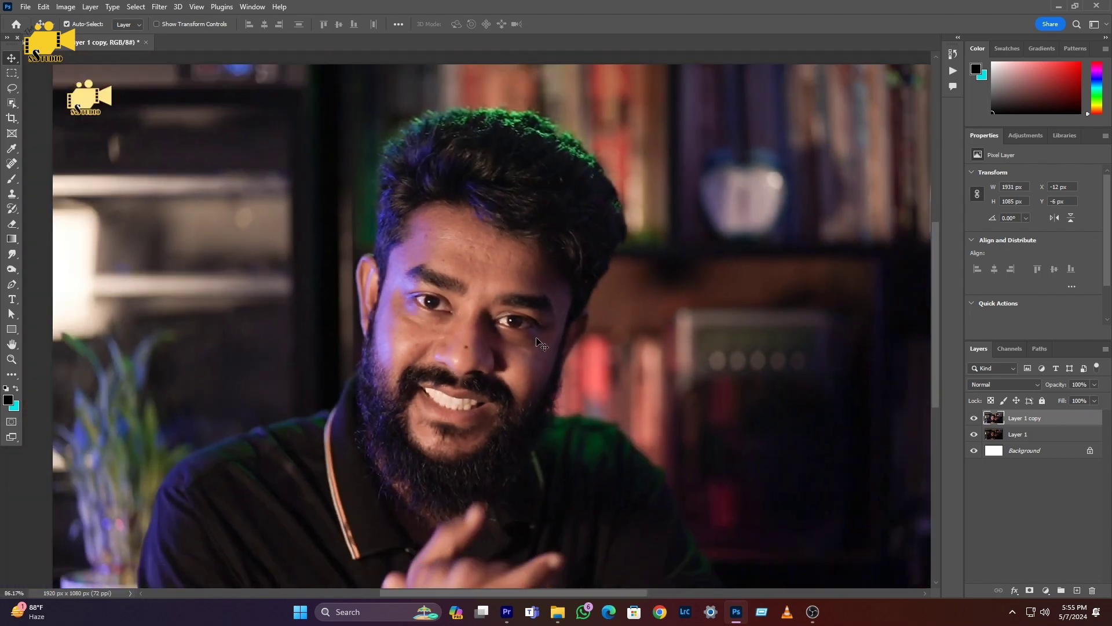
pyautogui.scroll(-2, 537, 346)
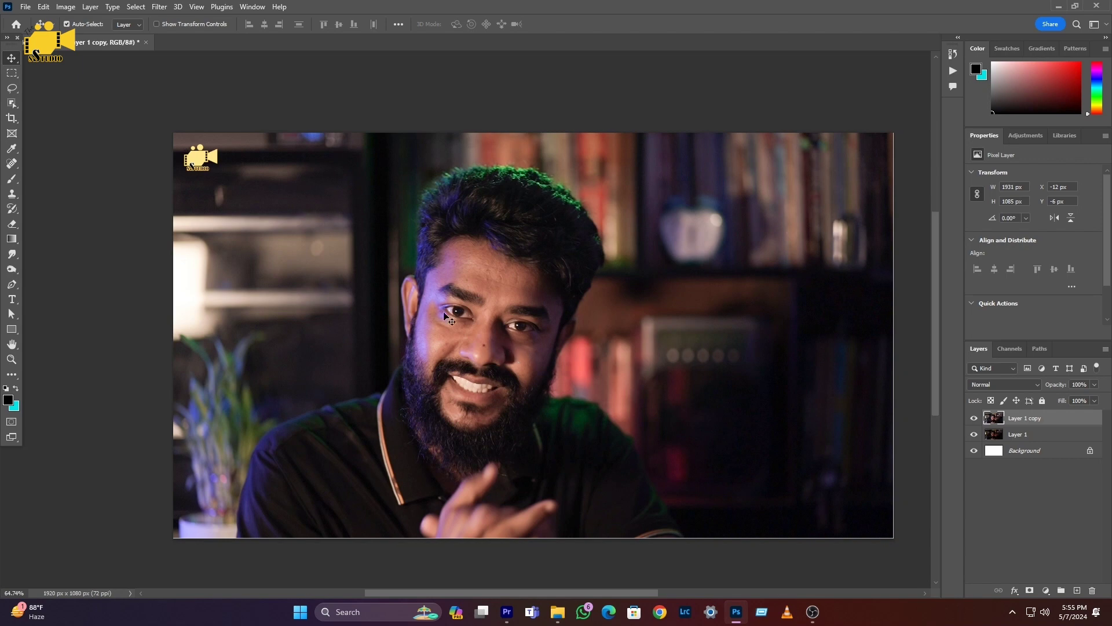
pyautogui.scroll(3, 502, 304)
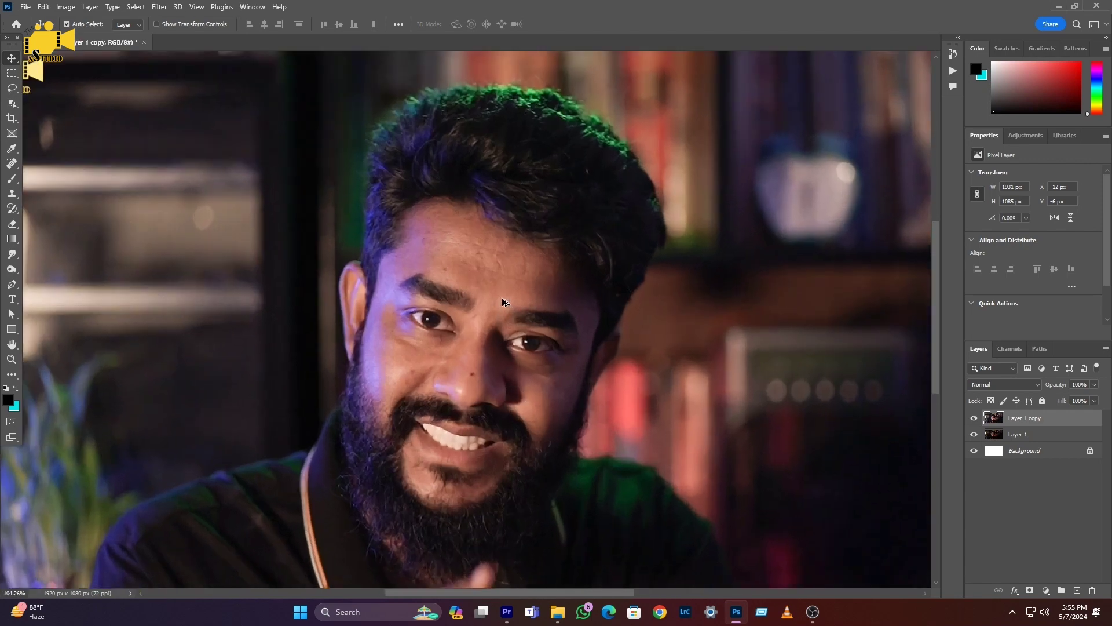
pyautogui.scroll(1, 501, 297)
pyautogui.scroll(2, 502, 297)
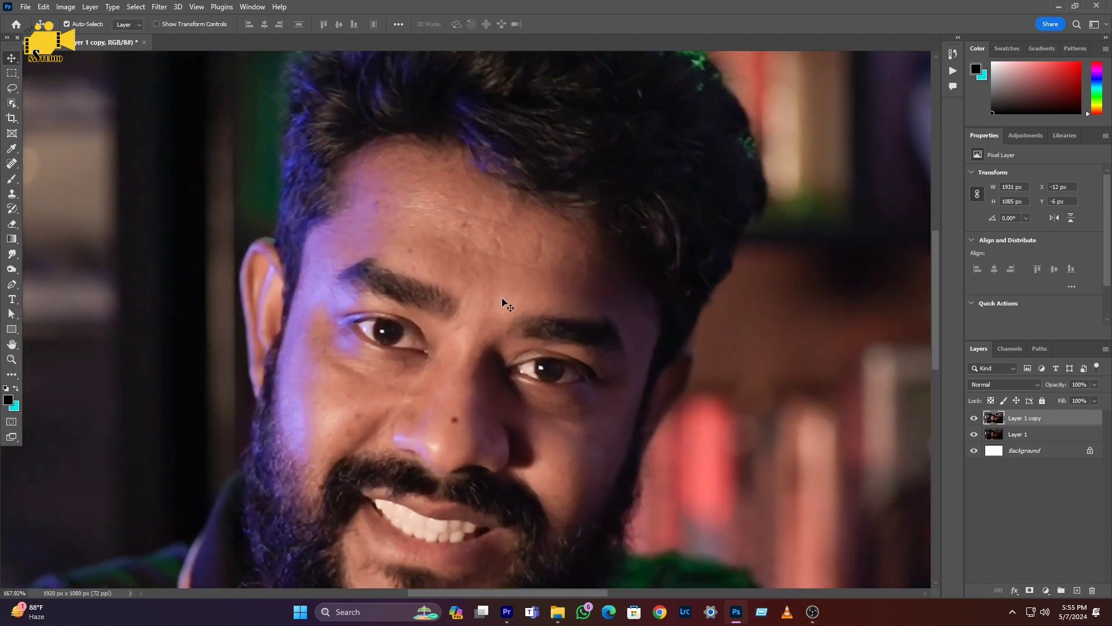
# Spot-heal the blemishes across the forehead with the Spot Healing Brush.
pyautogui.click(11, 164)
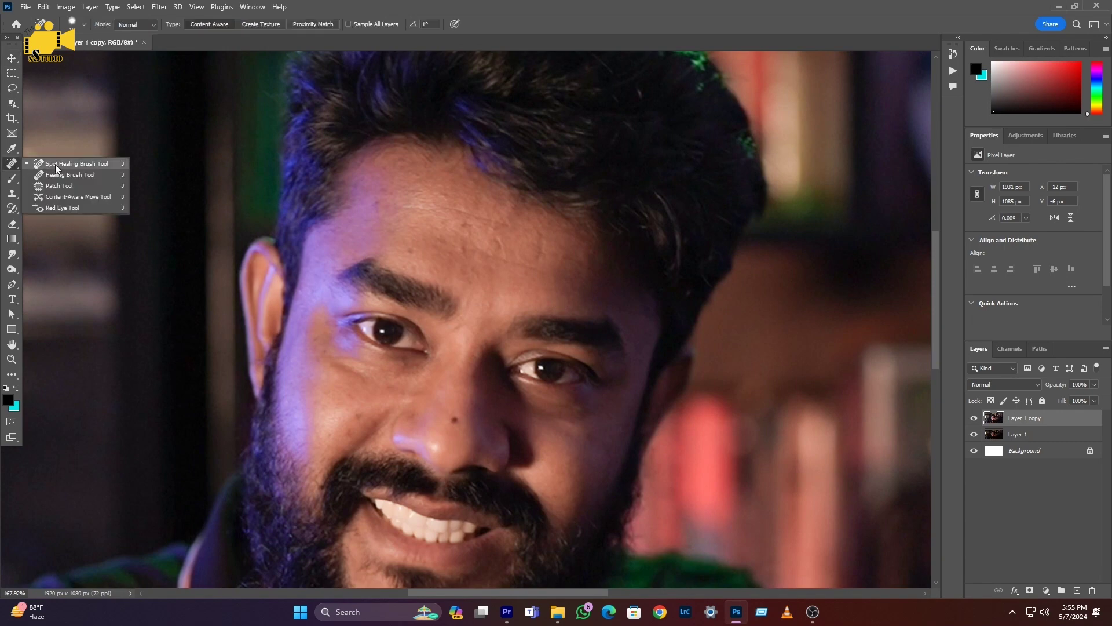
pyautogui.click(78, 165)
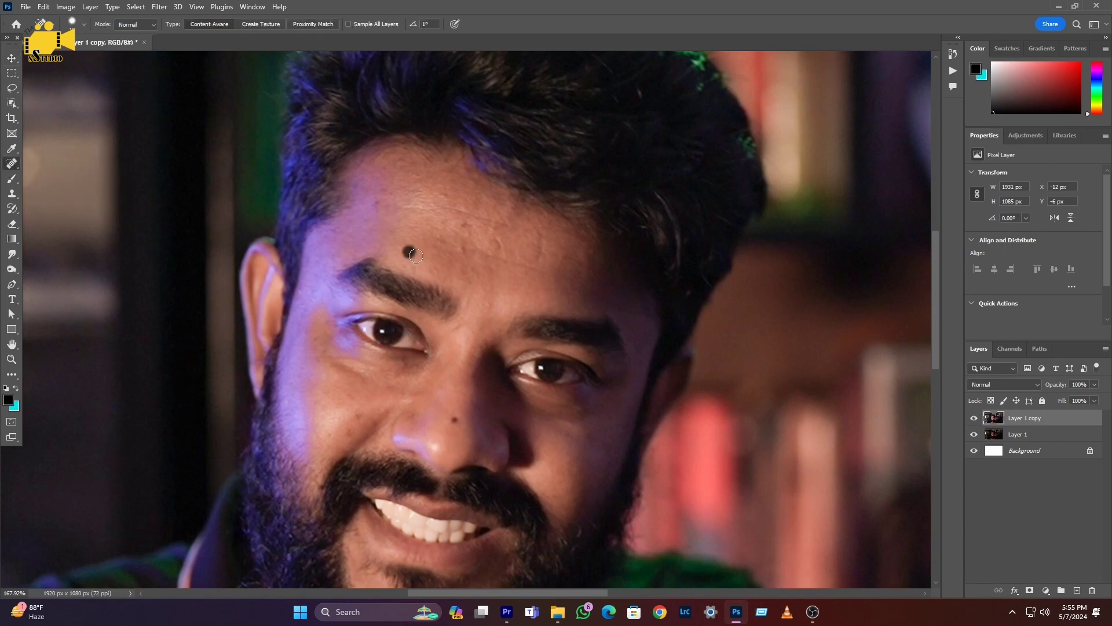
pyautogui.click(448, 176)
pyautogui.click(495, 249)
pyautogui.click(538, 241)
pyautogui.click(572, 256)
pyautogui.click(472, 253)
pyautogui.moveTo(472, 254); pyautogui.dragTo(541, 271)
pyautogui.moveTo(429, 204); pyautogui.dragTo(499, 223)
pyautogui.moveTo(521, 267); pyautogui.dragTo(549, 268)
pyautogui.click(491, 231)
pyautogui.click(389, 180)
# Heal the cheek blemishes and a remaining forehead spot, then toggle Layer 1 copy to compare.
pyautogui.scroll(-2, 377, 199)
pyautogui.click(350, 402)
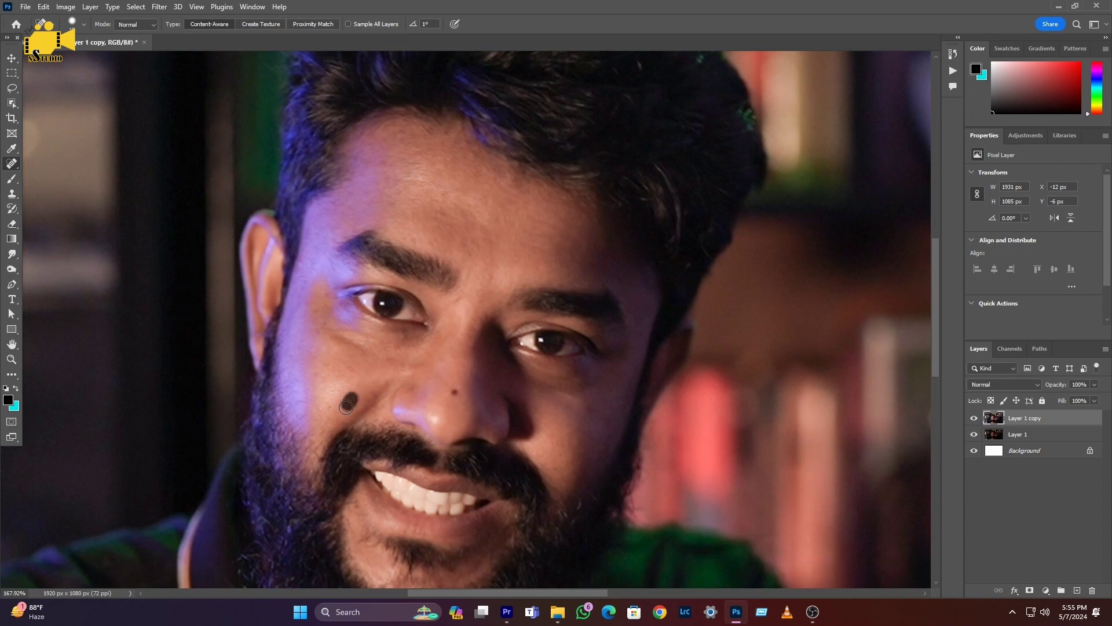
pyautogui.moveTo(579, 407); pyautogui.dragTo(603, 412)
pyautogui.scroll(-5, 617, 405)
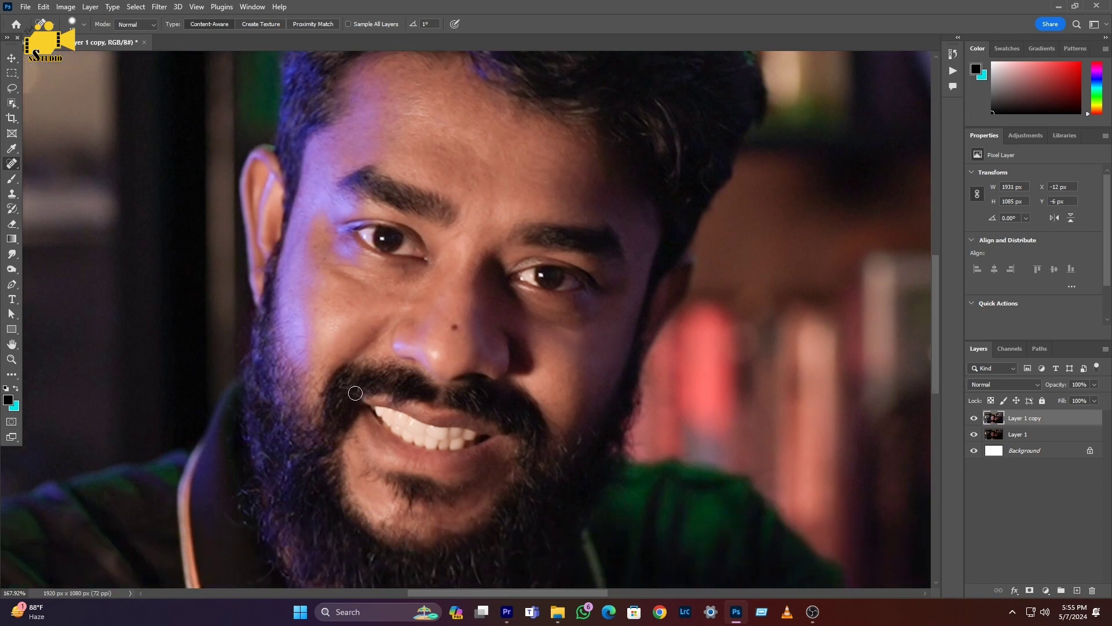
pyautogui.click(317, 308)
pyautogui.scroll(5, 325, 289)
pyautogui.click(385, 153)
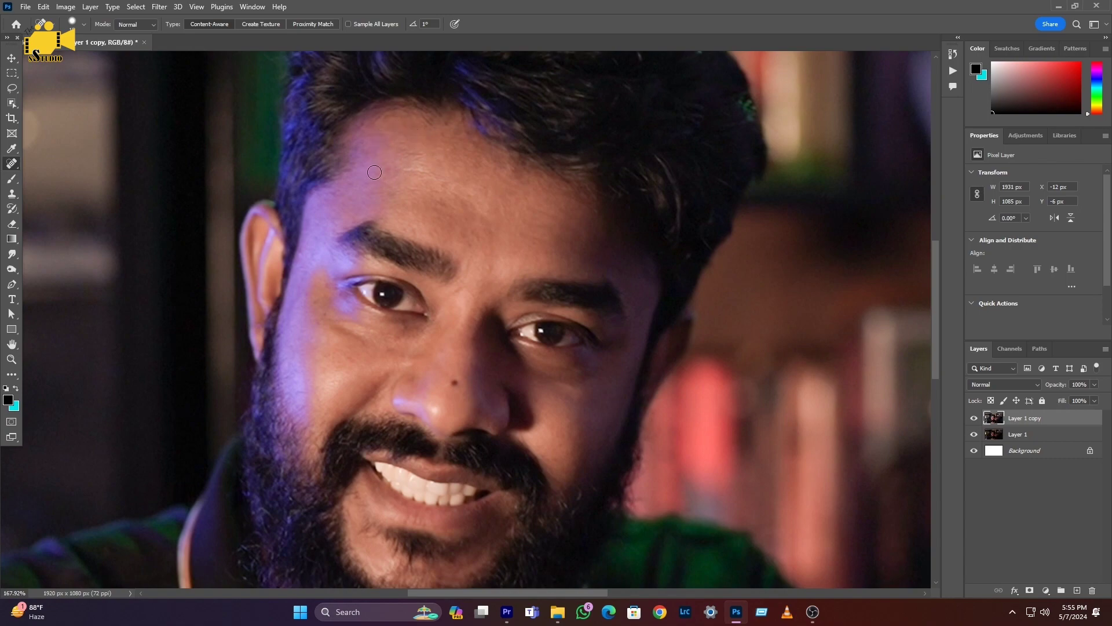
pyautogui.scroll(-3, 581, 294)
pyautogui.scroll(2, 573, 330)
pyautogui.scroll(1, 573, 331)
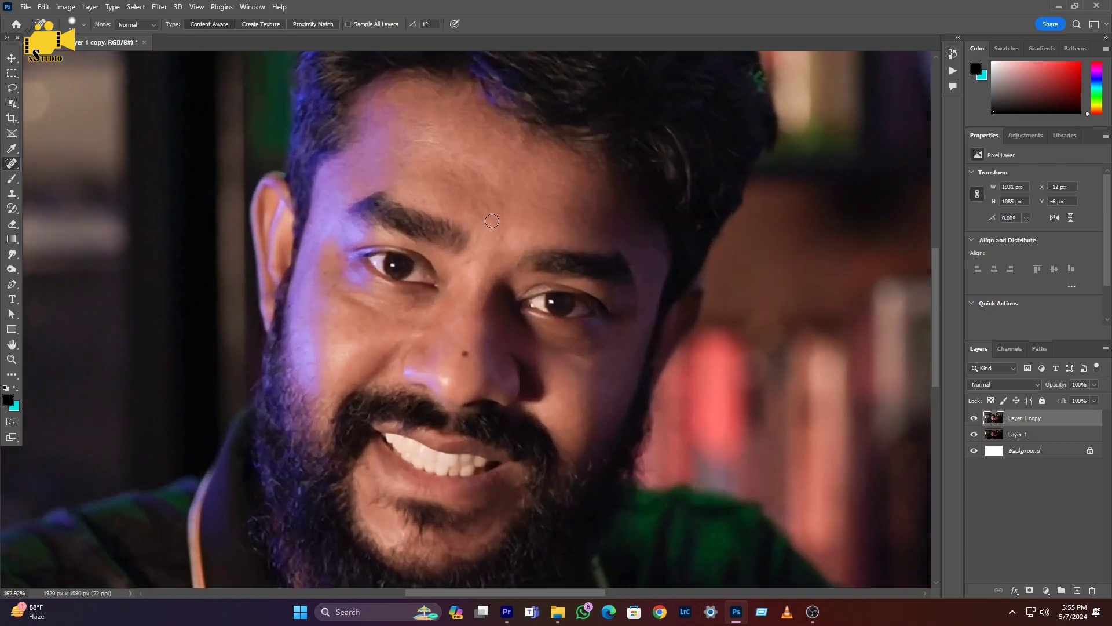
pyautogui.scroll(-3, 497, 238)
pyautogui.scroll(1, 579, 319)
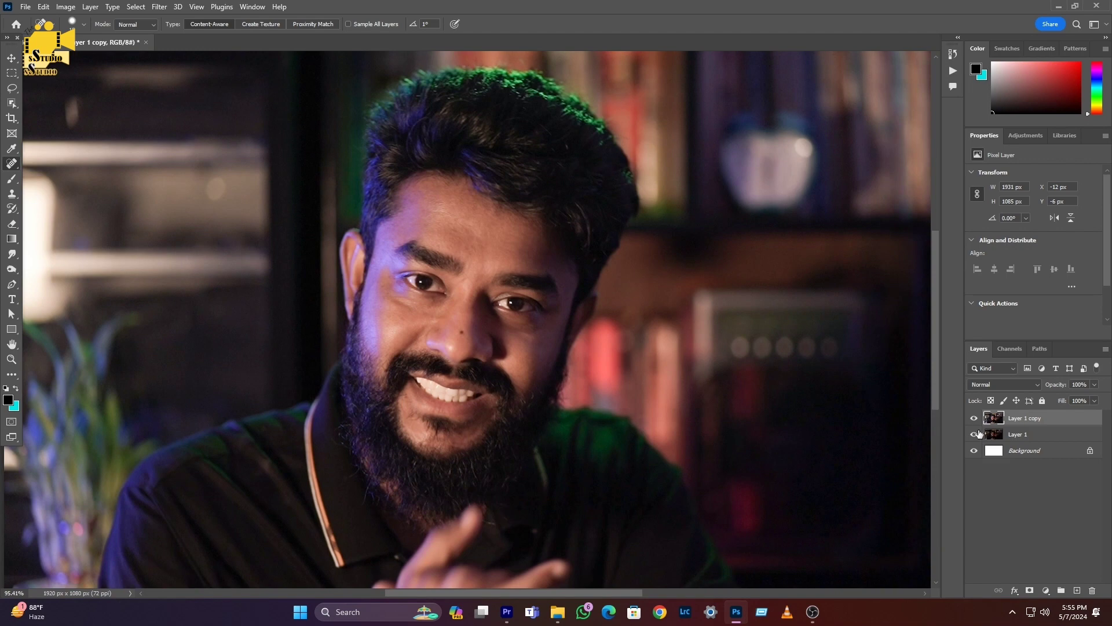
pyautogui.click(976, 418)
# Duplicate the retouched layer as Layer 1 copy 2 and open the Filter menu.
pyautogui.hotkey('ctrl', 'j')
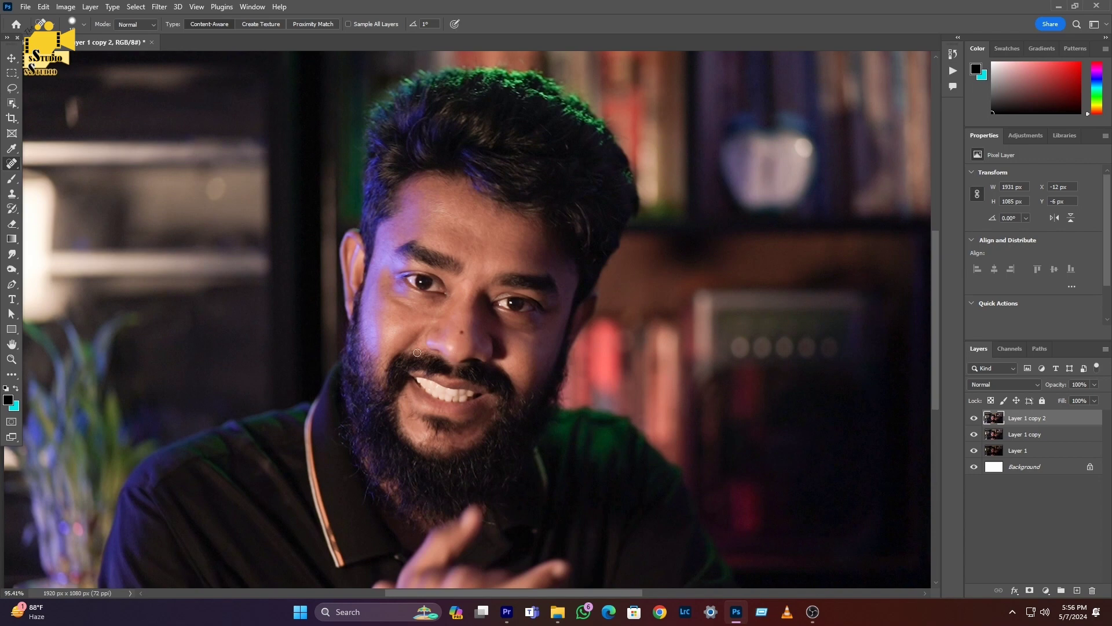
pyautogui.click(160, 7)
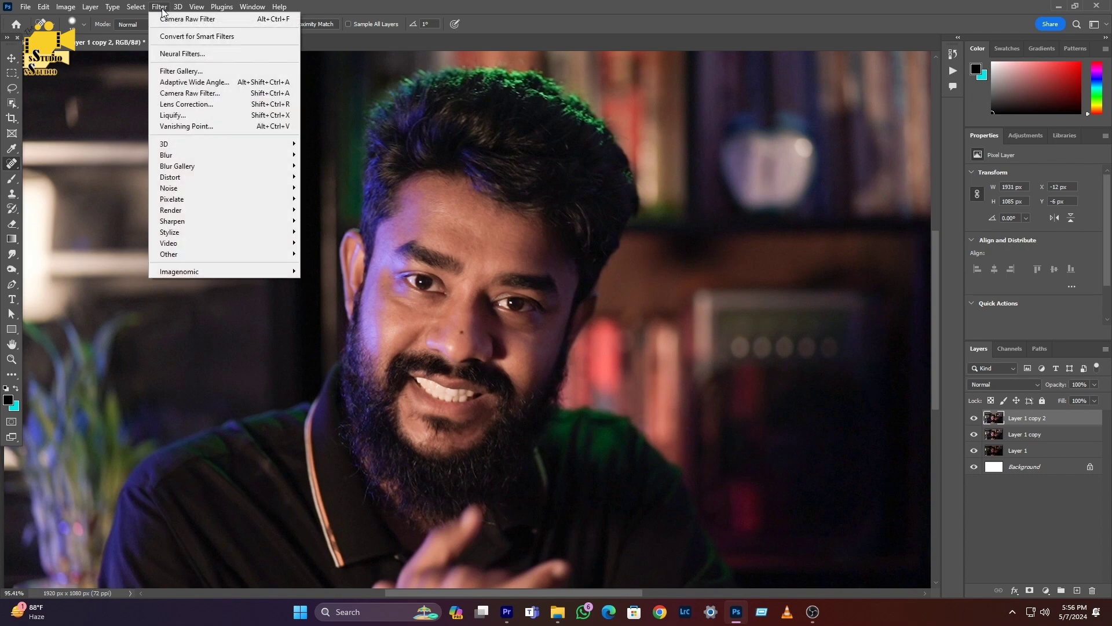
# Apply Neural Filters Skin Smoothing at Blur 65, Smoothness +9, output as a new masked layer.
pyautogui.click(189, 55)
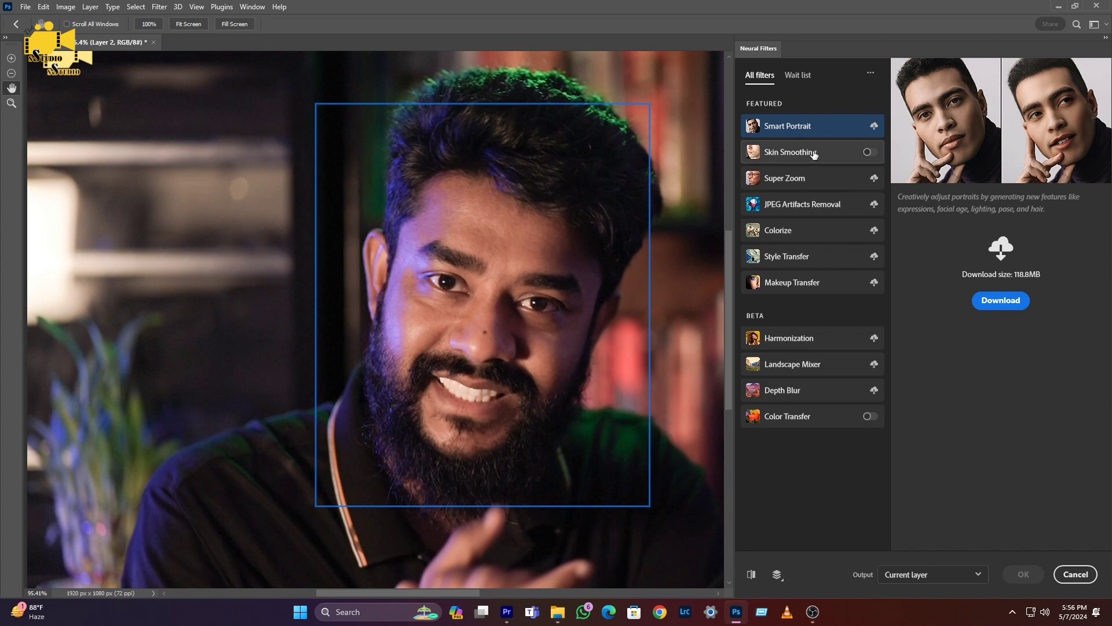
pyautogui.click(868, 152)
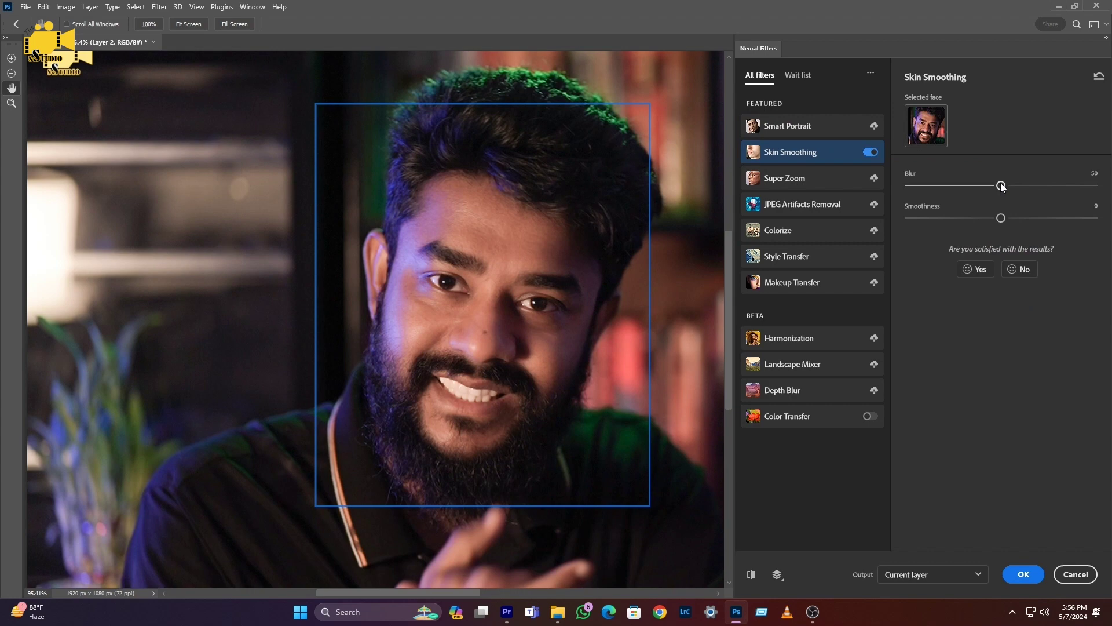
pyautogui.moveTo(1022, 185); pyautogui.dragTo(1018, 218)
pyautogui.click(966, 574)
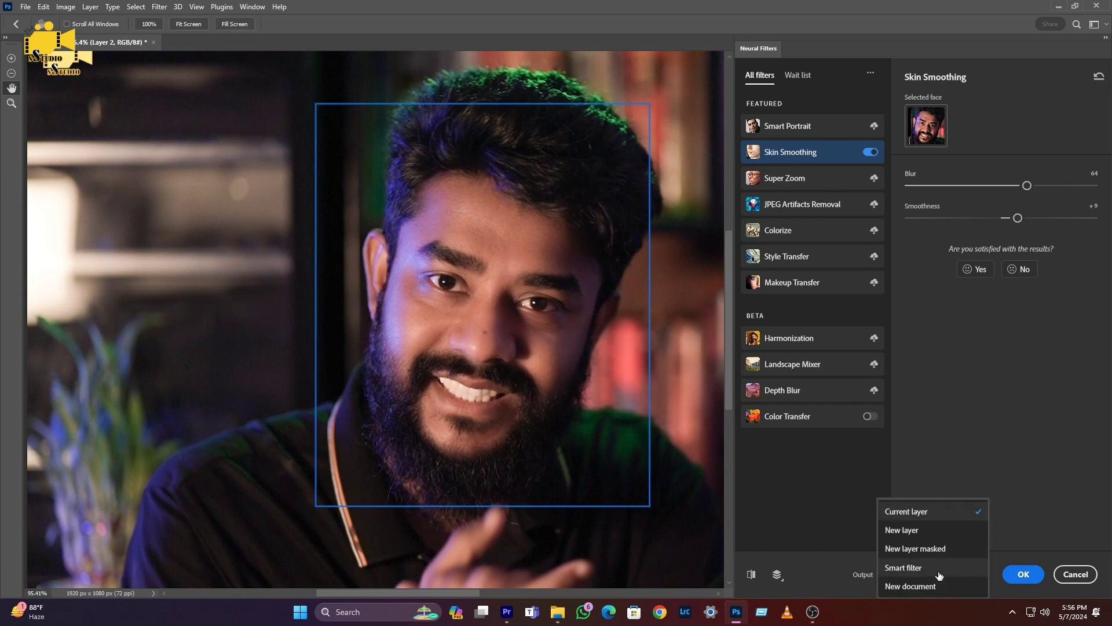
pyautogui.click(893, 549)
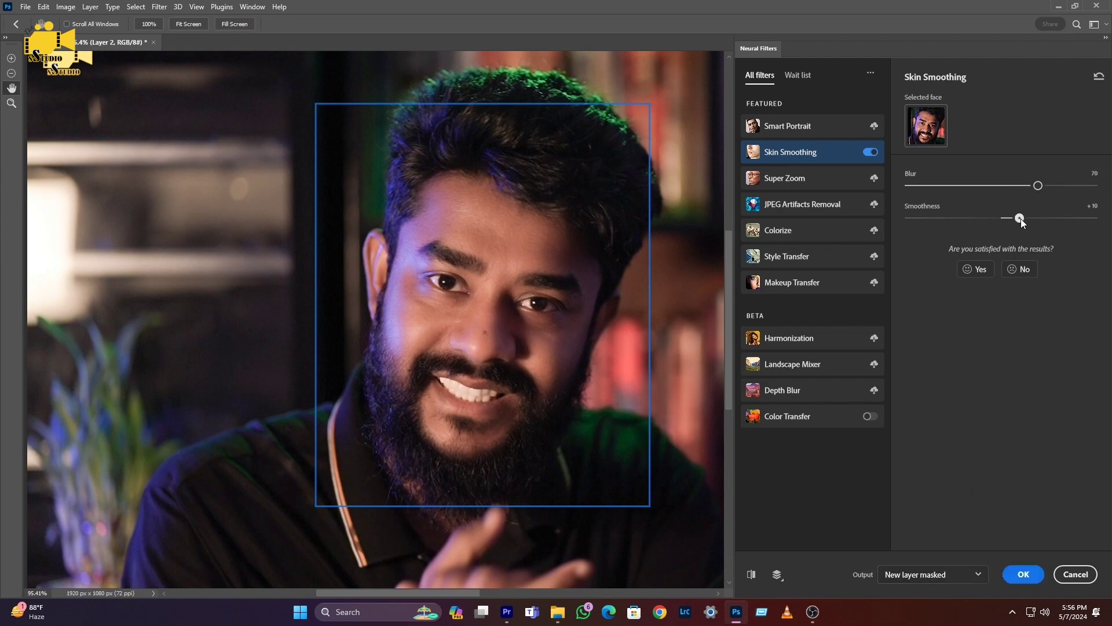
pyautogui.moveTo(1037, 185); pyautogui.dragTo(1018, 217)
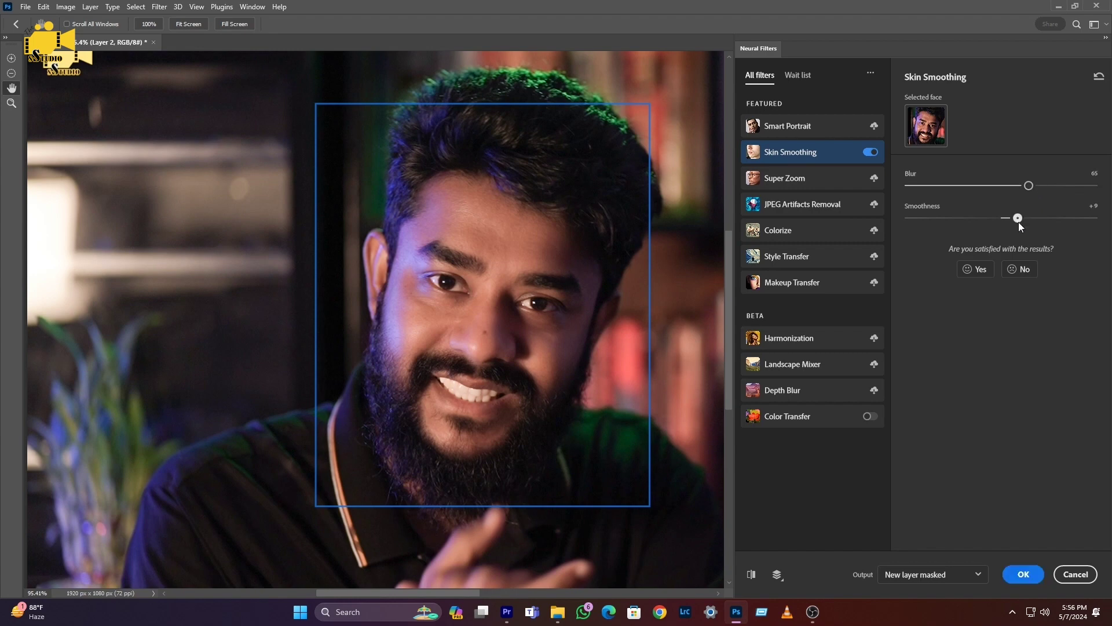
pyautogui.click(1023, 575)
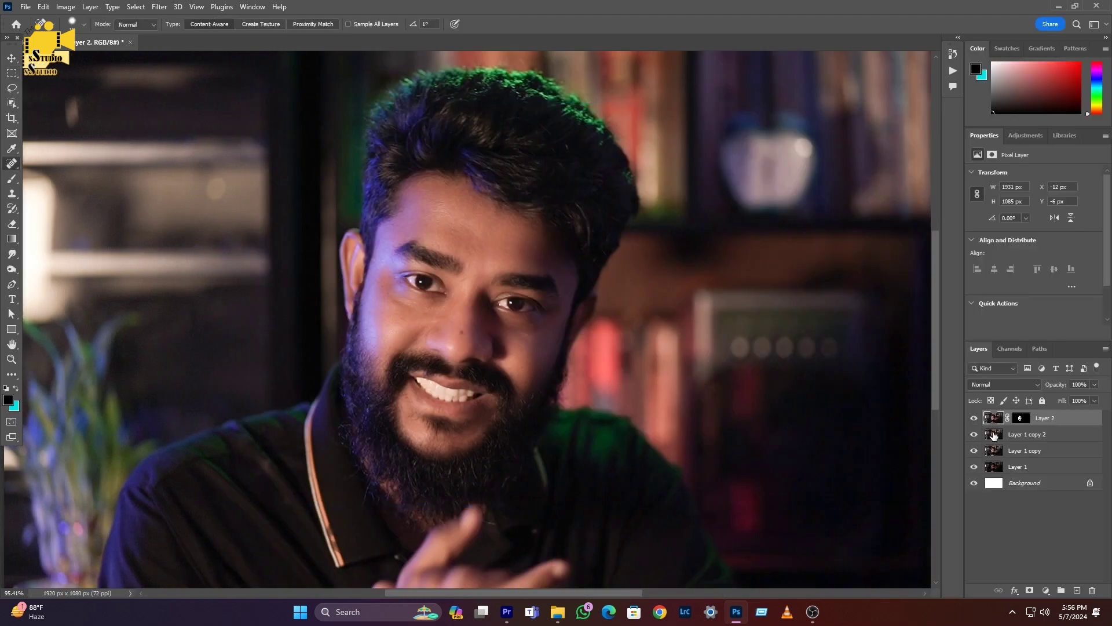
# Hide Layer 1 copy 2, the lower layers and Background, then target Layer 2's mask.
pyautogui.click(995, 435)
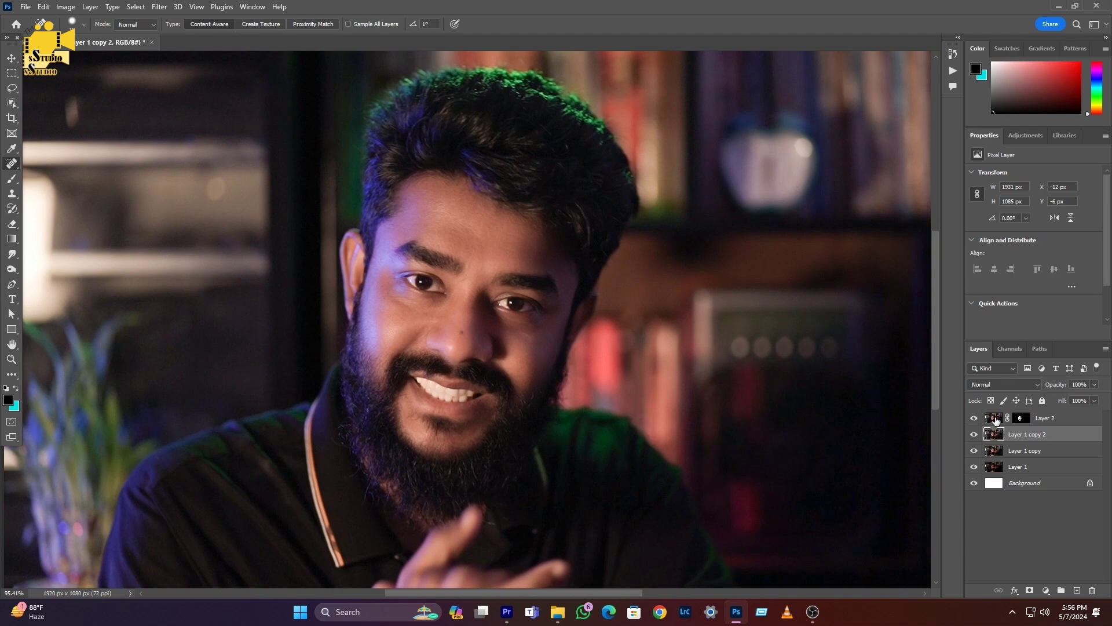
pyautogui.click(995, 420)
pyautogui.click(1021, 417)
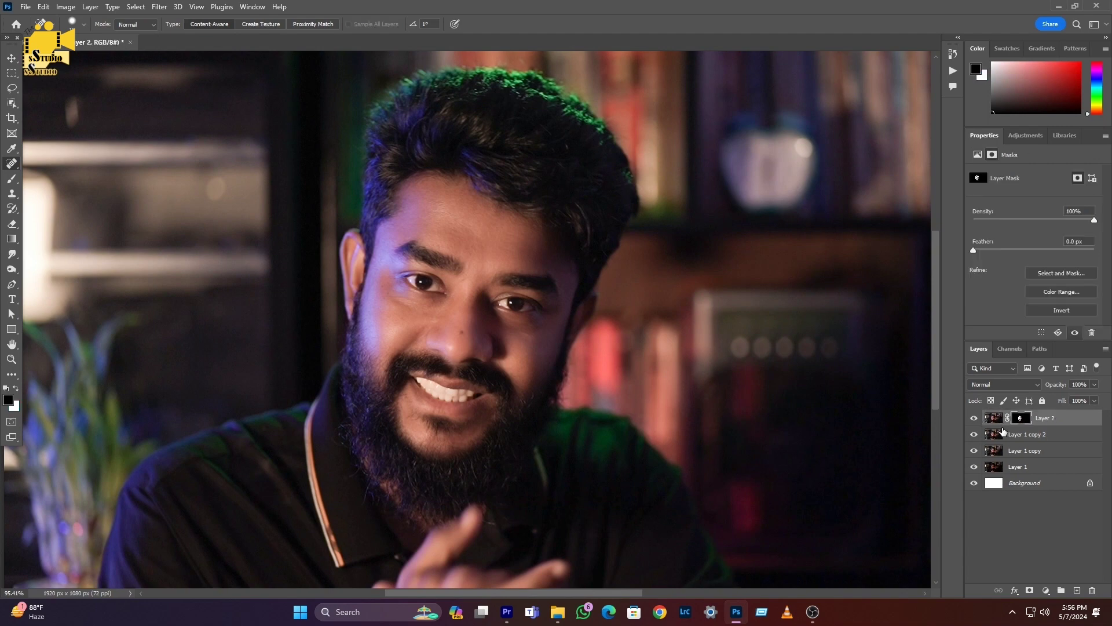
pyautogui.click(996, 434)
pyautogui.moveTo(974, 434); pyautogui.dragTo(974, 467)
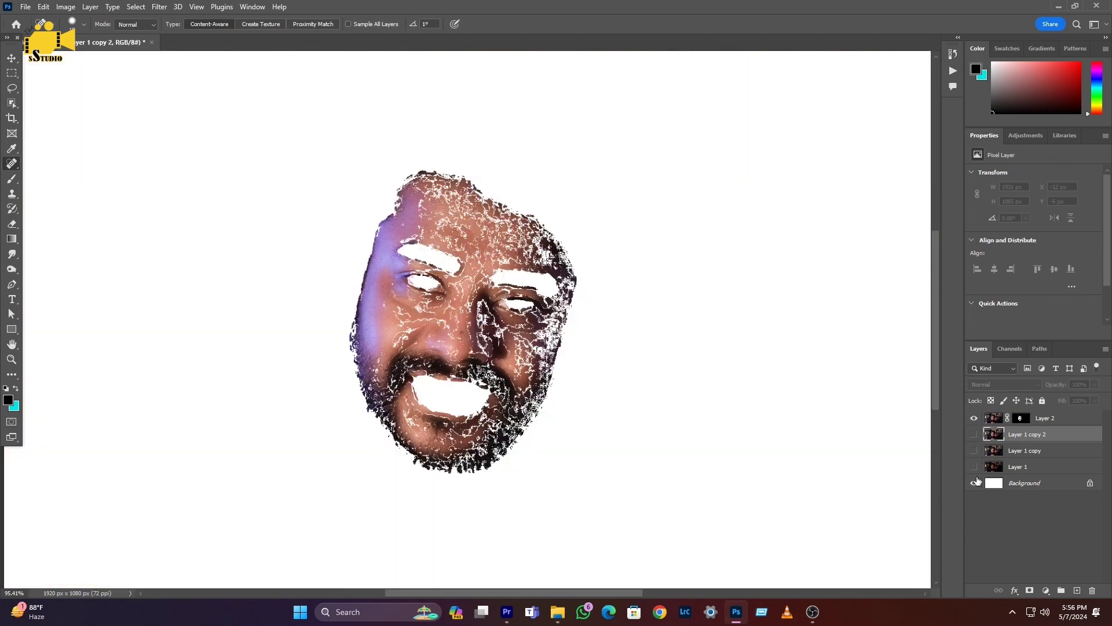
pyautogui.click(975, 482)
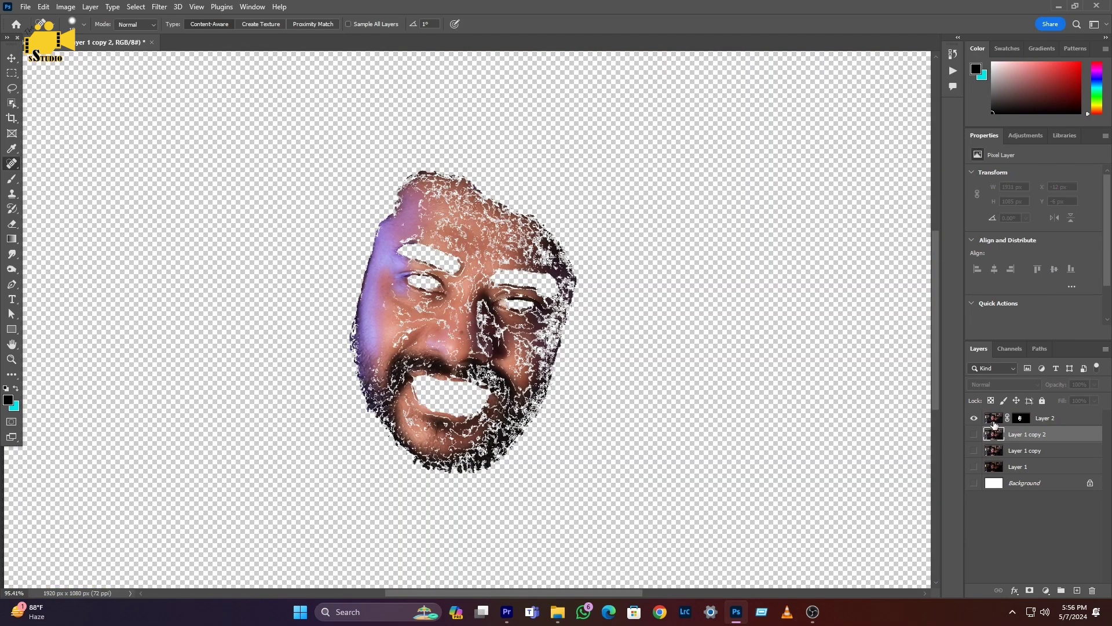
pyautogui.click(997, 421)
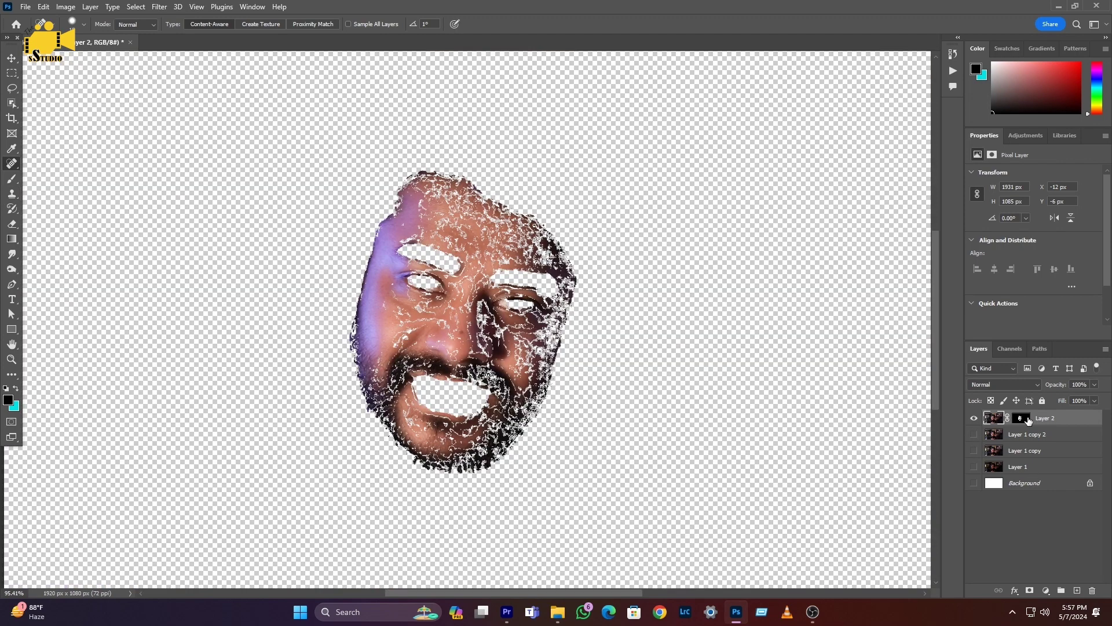
pyautogui.click(1021, 419)
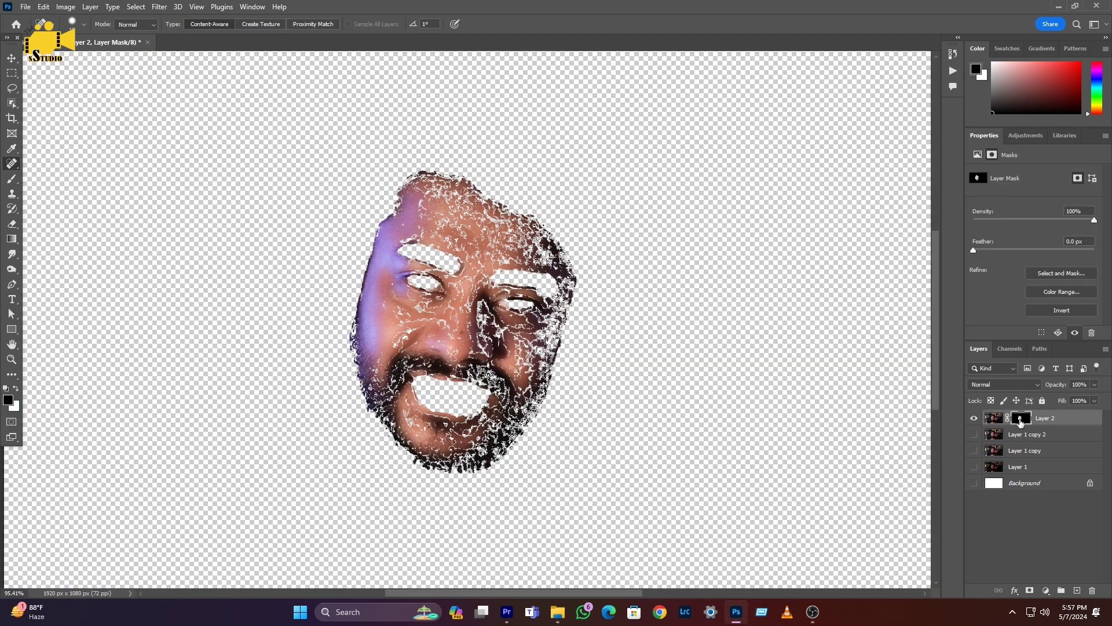
# Set up a black brush at 100% opacity and flow and mask smoothing off the left eye.
pyautogui.click(10, 180)
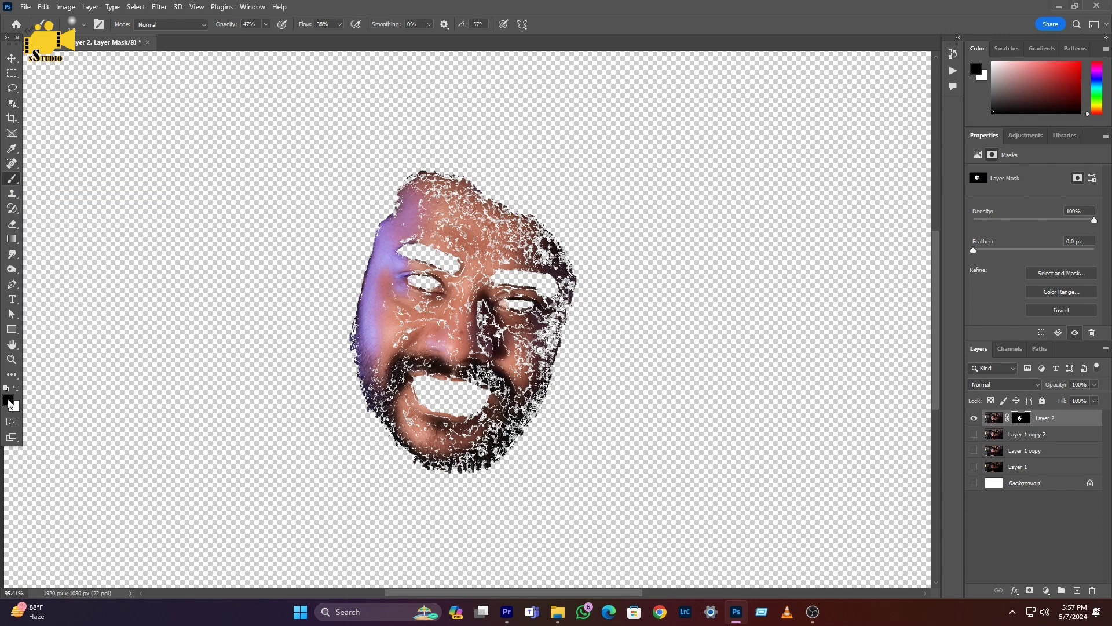
pyautogui.click(16, 390)
pyautogui.click(8, 401)
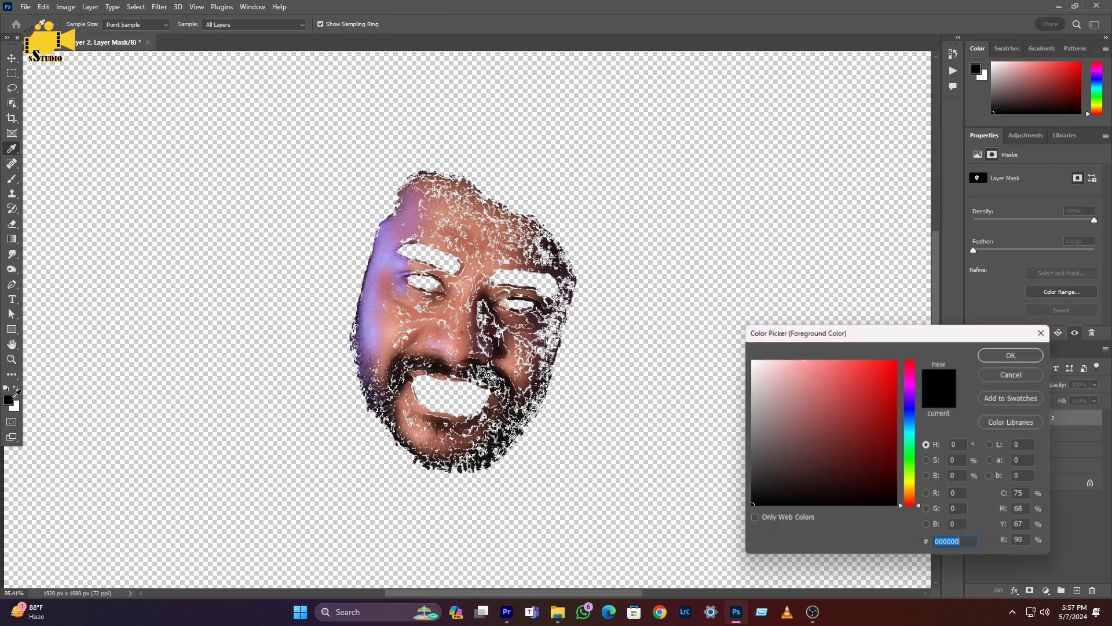
pyautogui.click(1012, 355)
pyautogui.press('b')
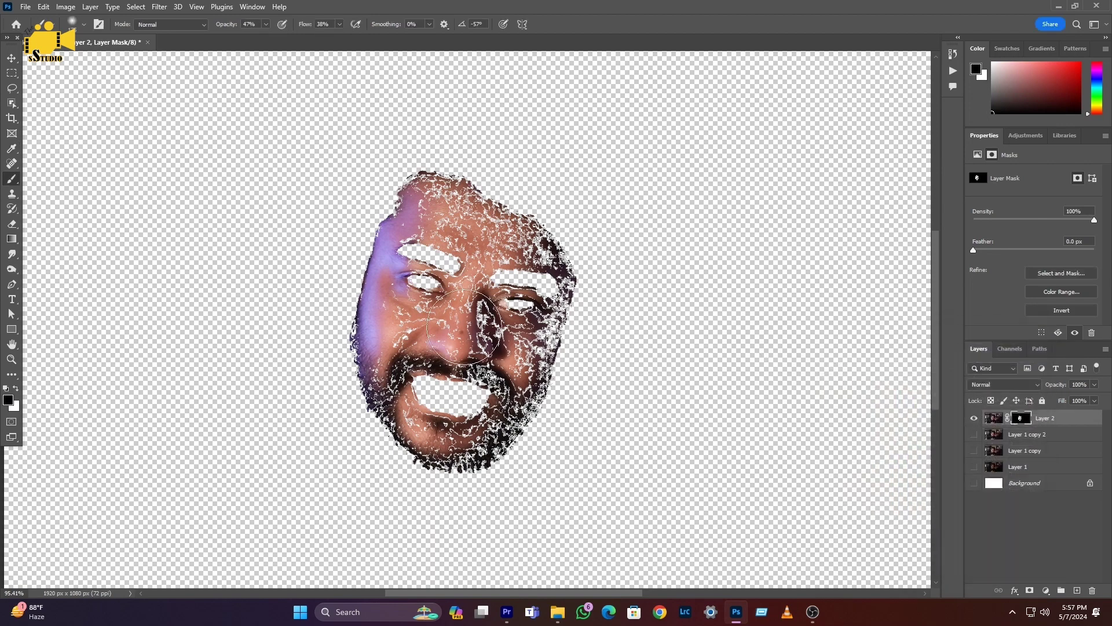
pyautogui.scroll(5, 448, 254)
pyautogui.moveTo(448, 253); pyautogui.dragTo(408, 238)
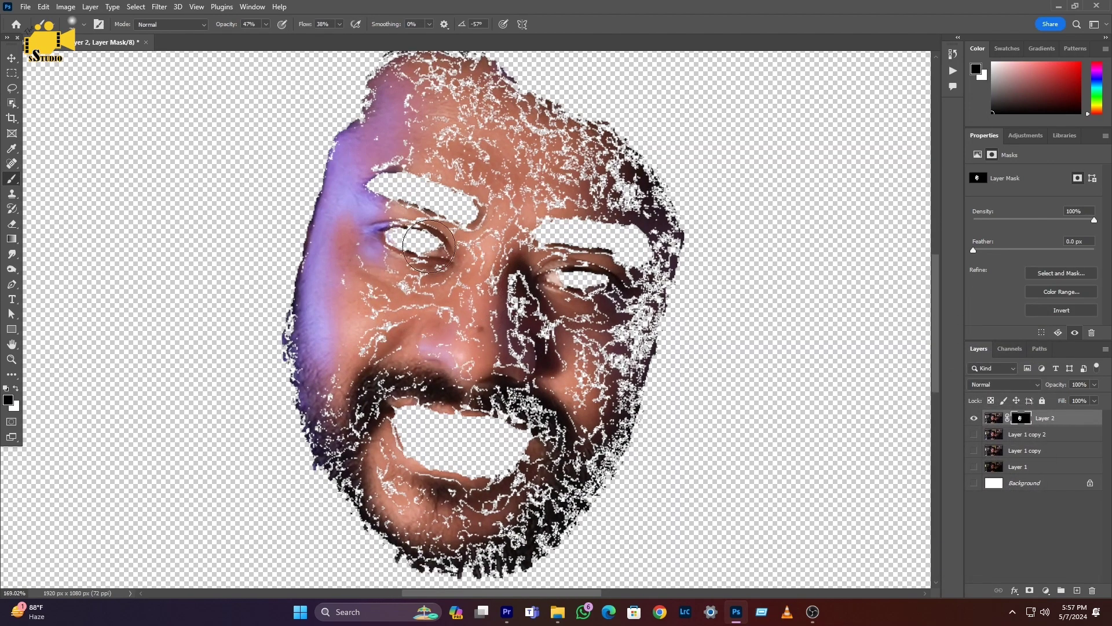
pyautogui.click(266, 25)
pyautogui.click(340, 25)
pyautogui.moveTo(342, 37); pyautogui.dragTo(377, 37)
pyautogui.moveTo(444, 255)
pyautogui.mouseDown()
pyautogui.moveTo(420, 237)
pyautogui.moveTo(440, 264)
pyautogui.mouseUp()
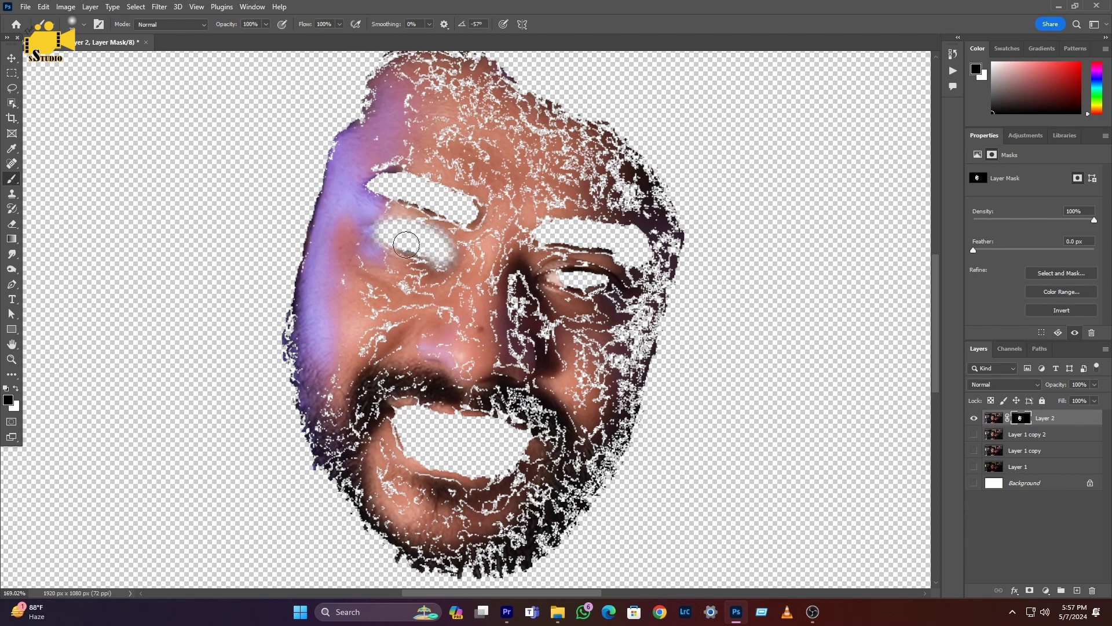
# Mask out the eyes, mustache, mouth, jaw, beard edge and eyebrows, then show Layer 1 copy 2.
pyautogui.moveTo(614, 275); pyautogui.dragTo(548, 270)
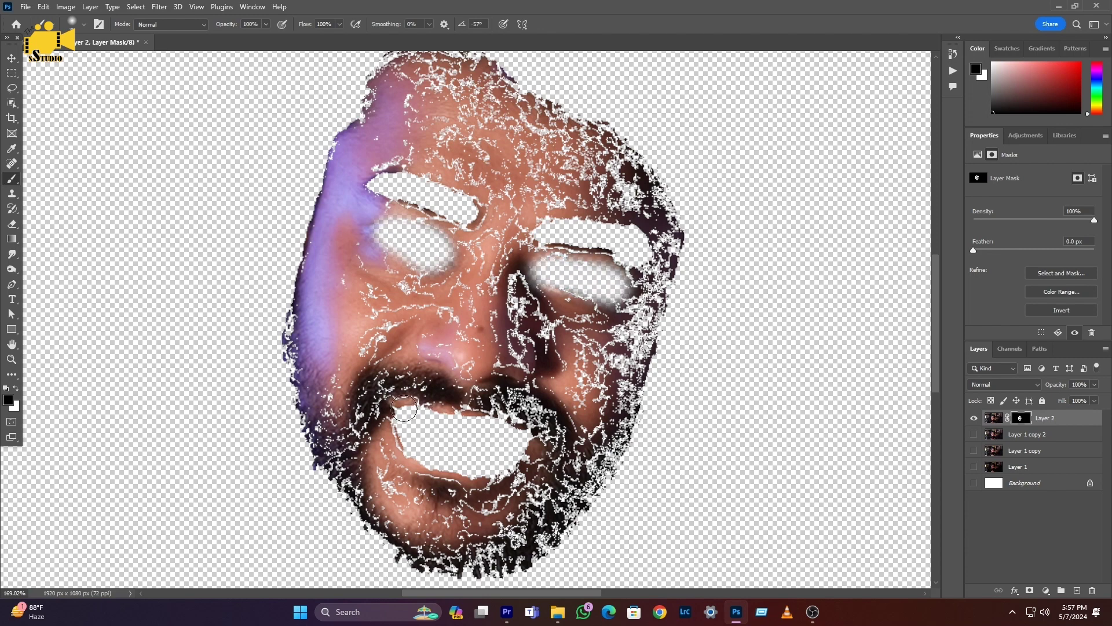
pyautogui.moveTo(394, 399); pyautogui.dragTo(515, 458)
pyautogui.moveTo(359, 388); pyautogui.dragTo(557, 446)
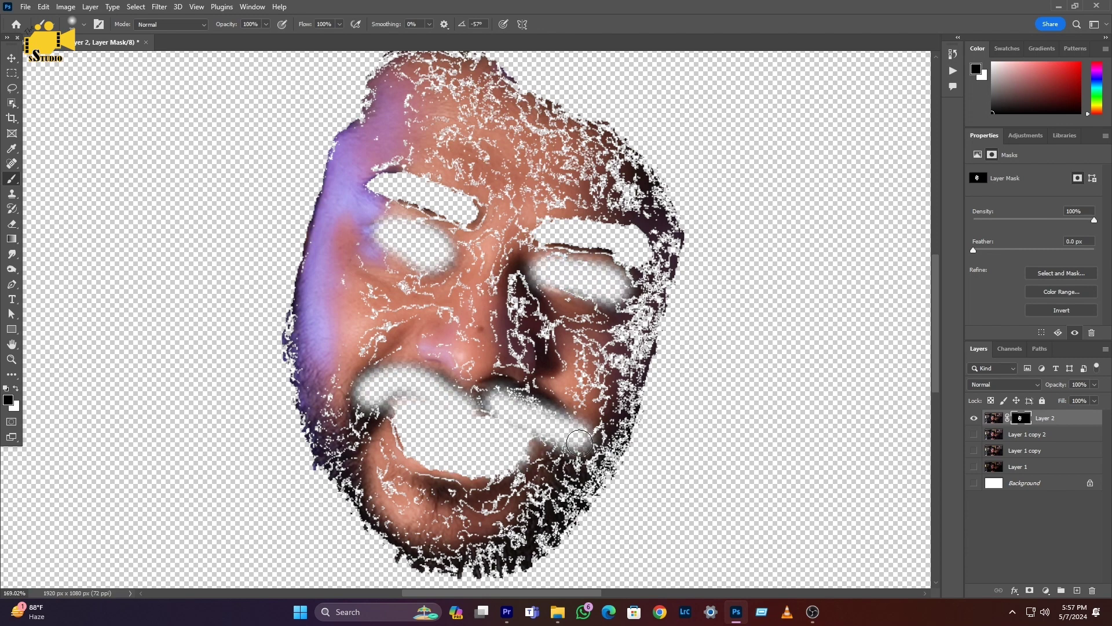
pyautogui.moveTo(330, 495); pyautogui.dragTo(290, 353)
pyautogui.moveTo(359, 544); pyautogui.dragTo(621, 473)
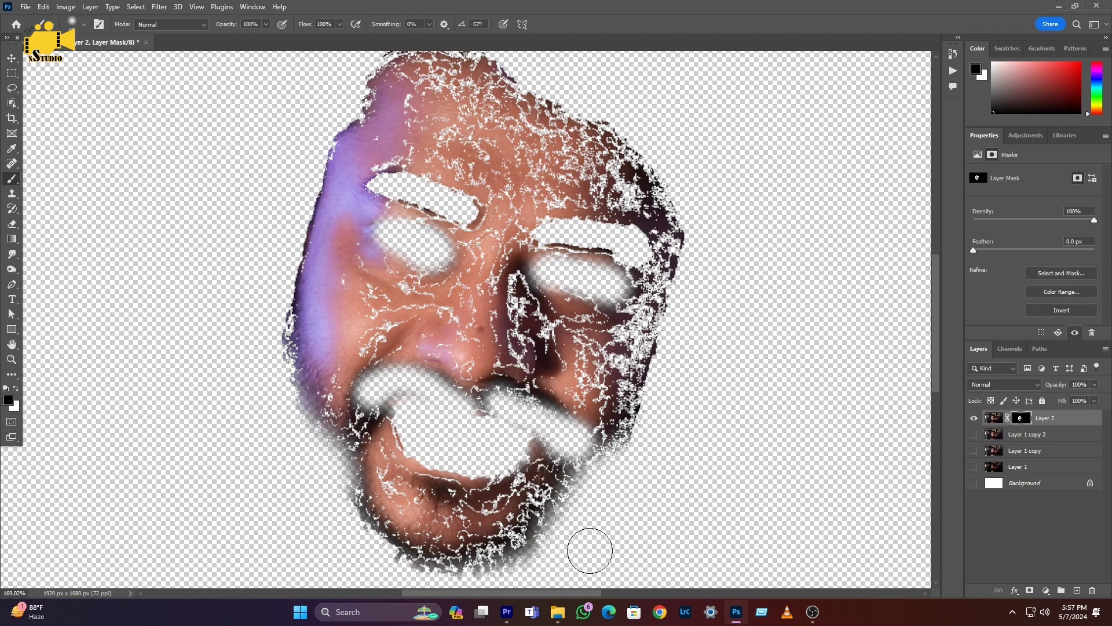
pyautogui.moveTo(509, 414); pyautogui.dragTo(447, 434)
pyautogui.moveTo(435, 368); pyautogui.dragTo(521, 388)
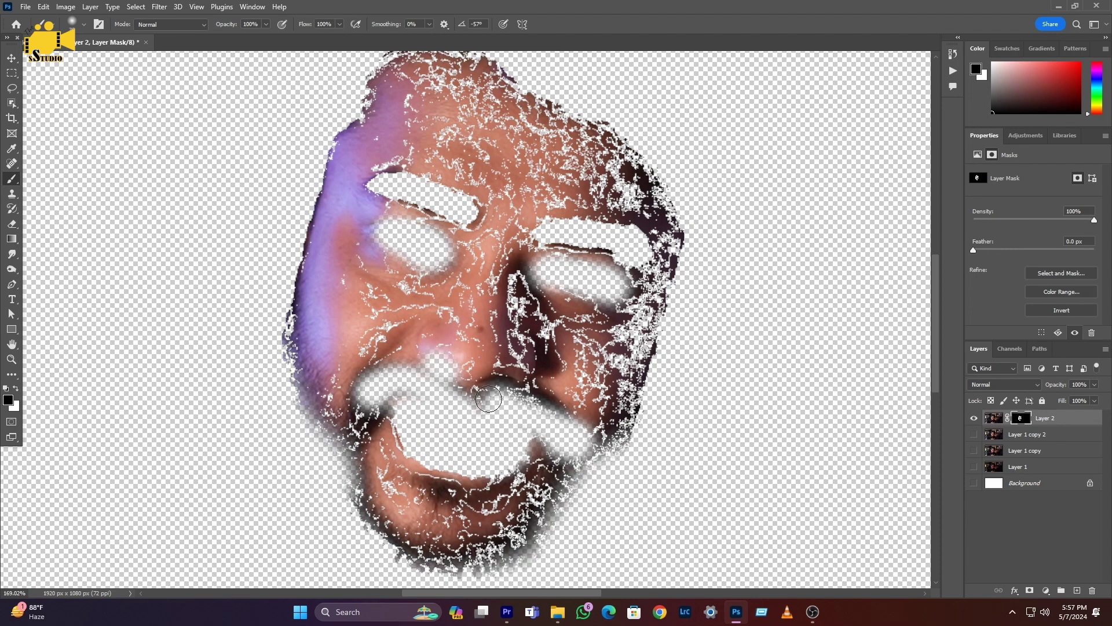
pyautogui.moveTo(456, 211); pyautogui.dragTo(377, 168)
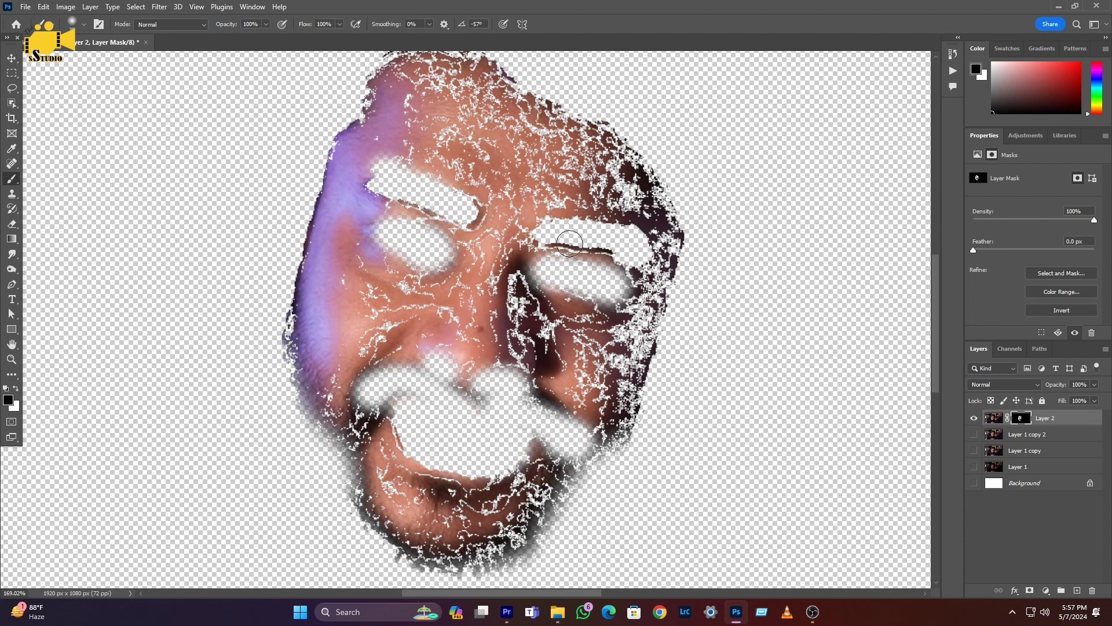
pyautogui.moveTo(533, 229); pyautogui.dragTo(655, 243)
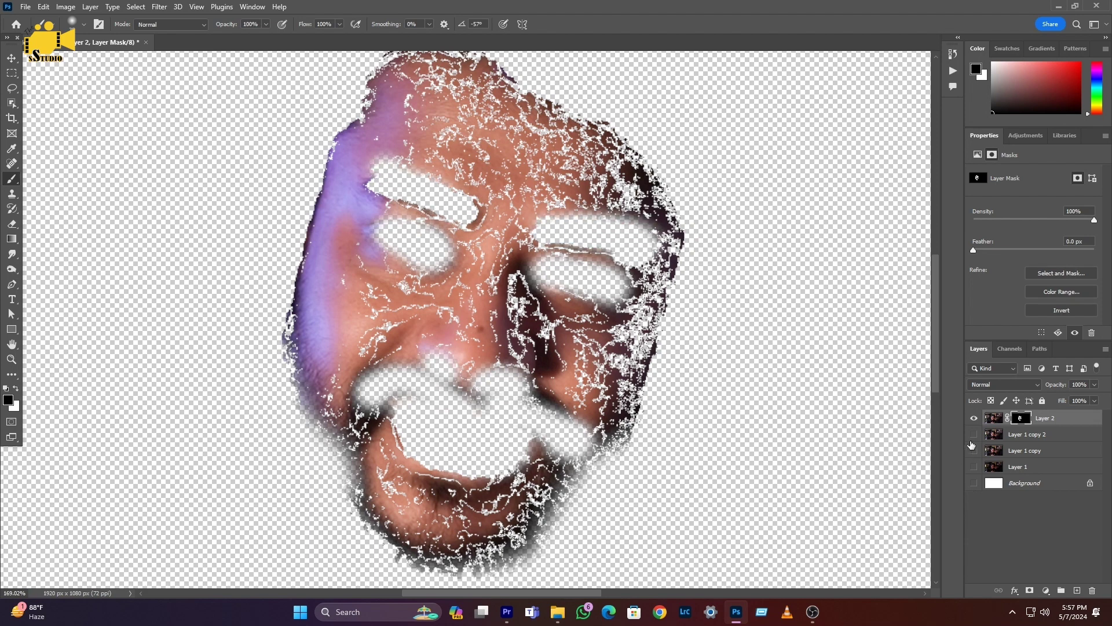
pyautogui.click(973, 439)
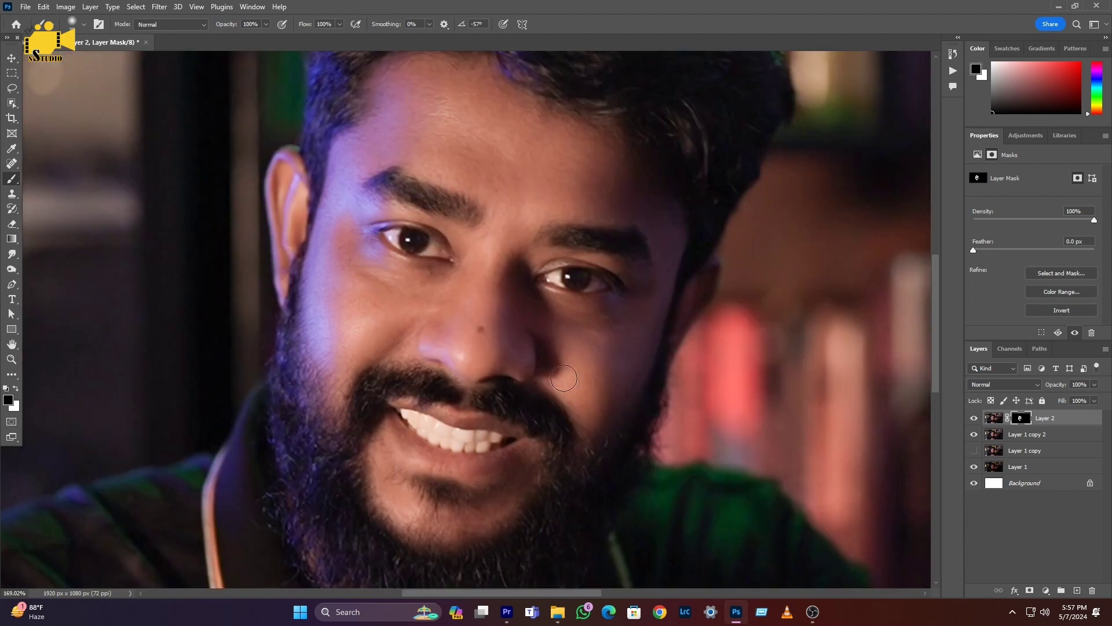
# Make Layer 1 copy visible and merge all visible layers into one Background.
pyautogui.scroll(-2, 373, 410)
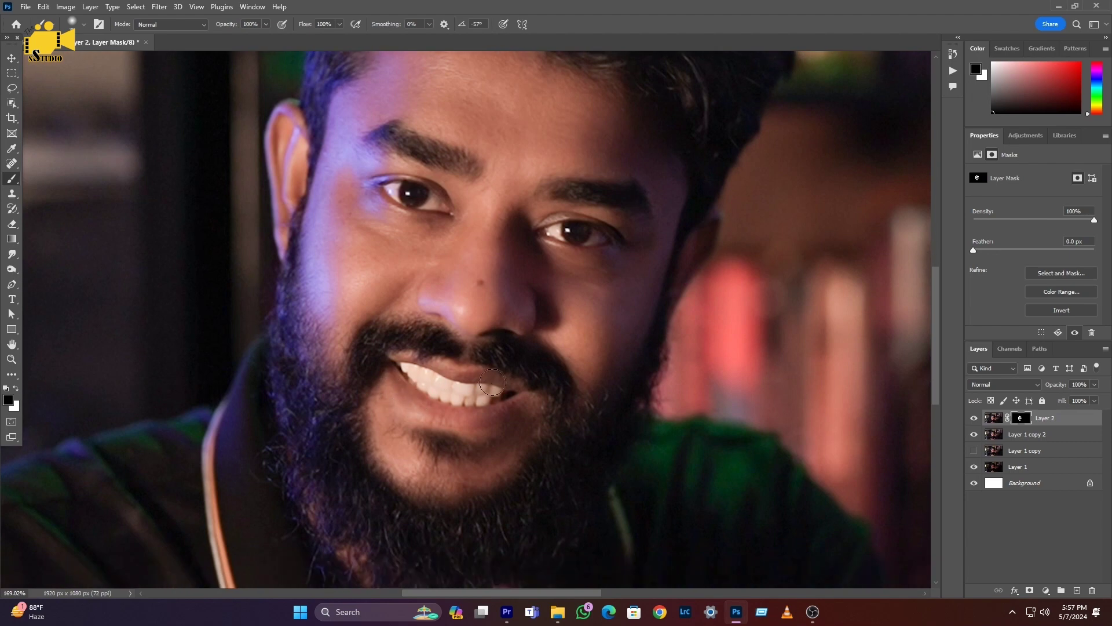
pyautogui.scroll(-3, 557, 254)
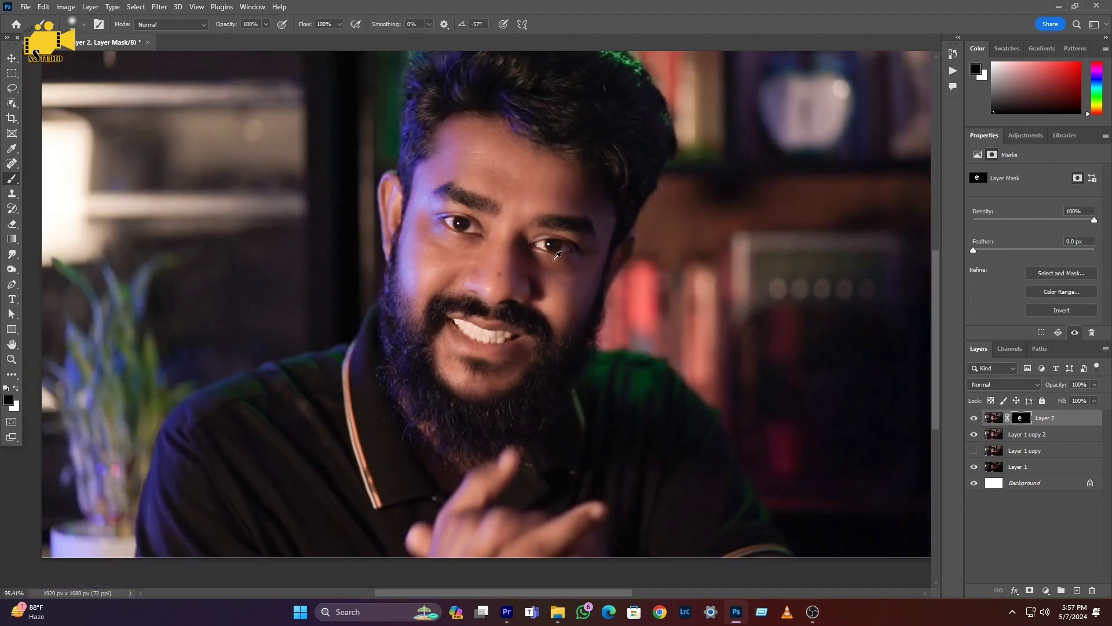
pyautogui.scroll(-3, 558, 255)
pyautogui.hscroll(3, 605, 280)
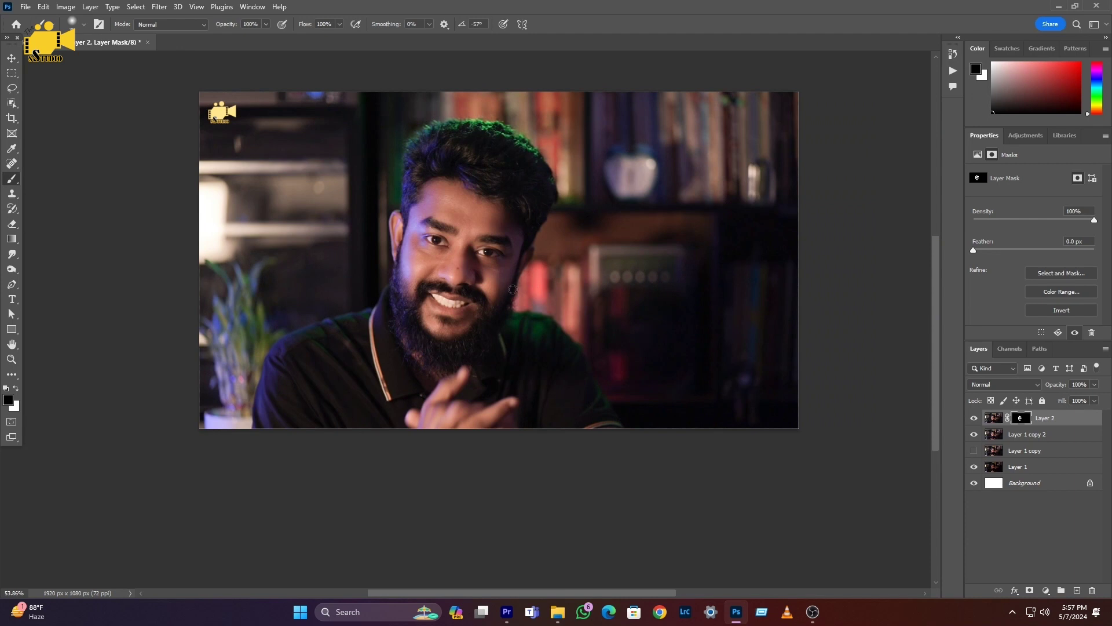
pyautogui.scroll(1, 468, 250)
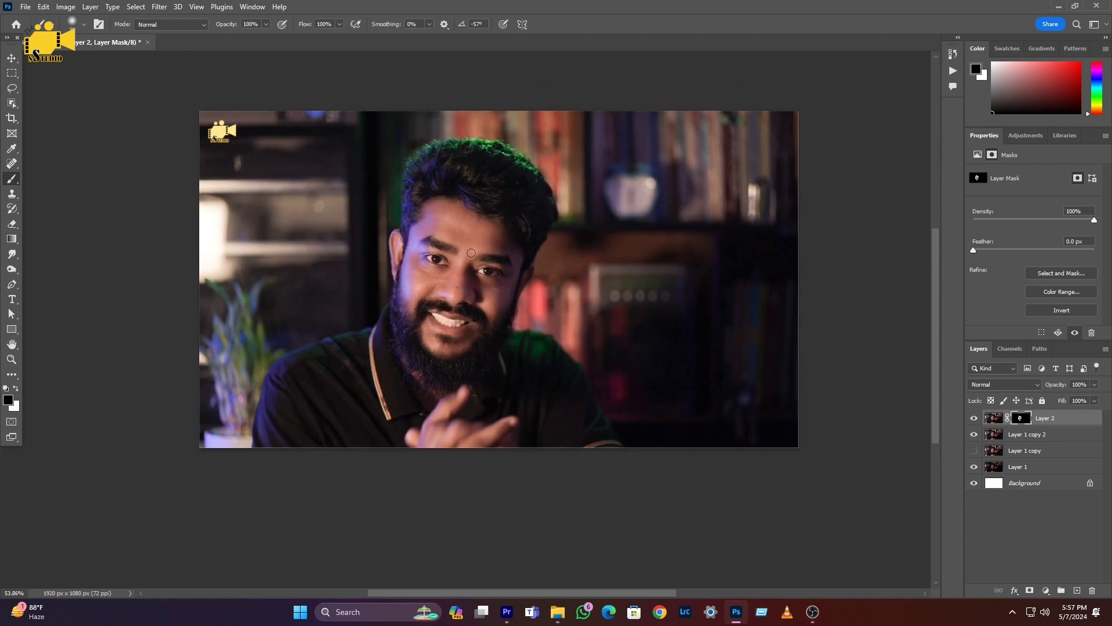
pyautogui.hotkey('ctrl', '2')
pyautogui.click(974, 450)
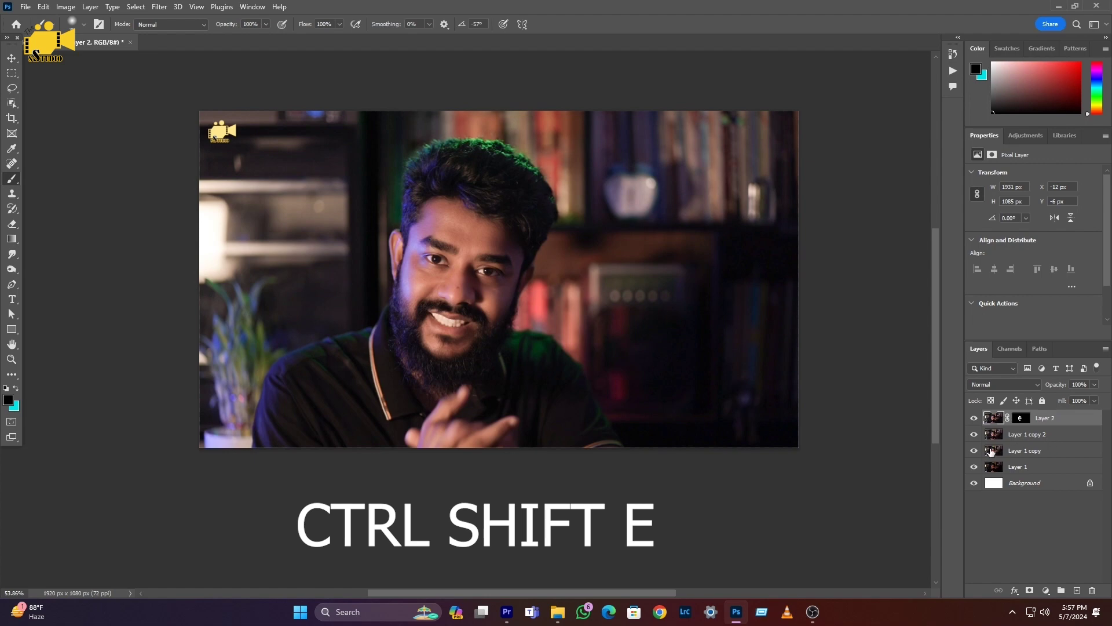
pyautogui.hotkey('ctrl', 'shift', 'e')
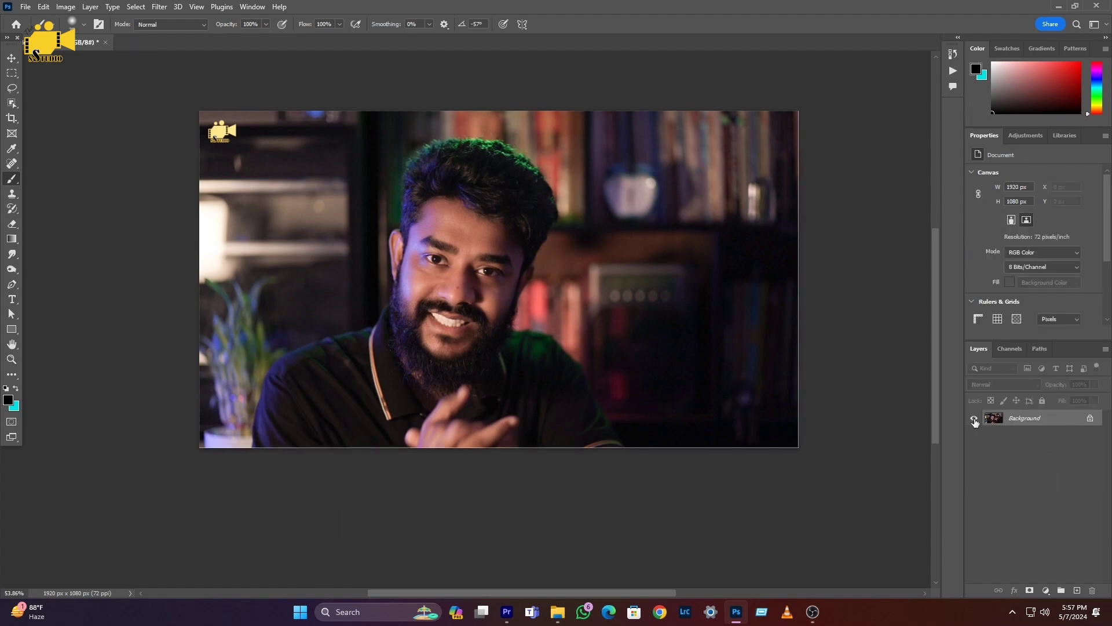
# Duplicate the merged Background as Layer 1.
pyautogui.scroll(5, 506, 329)
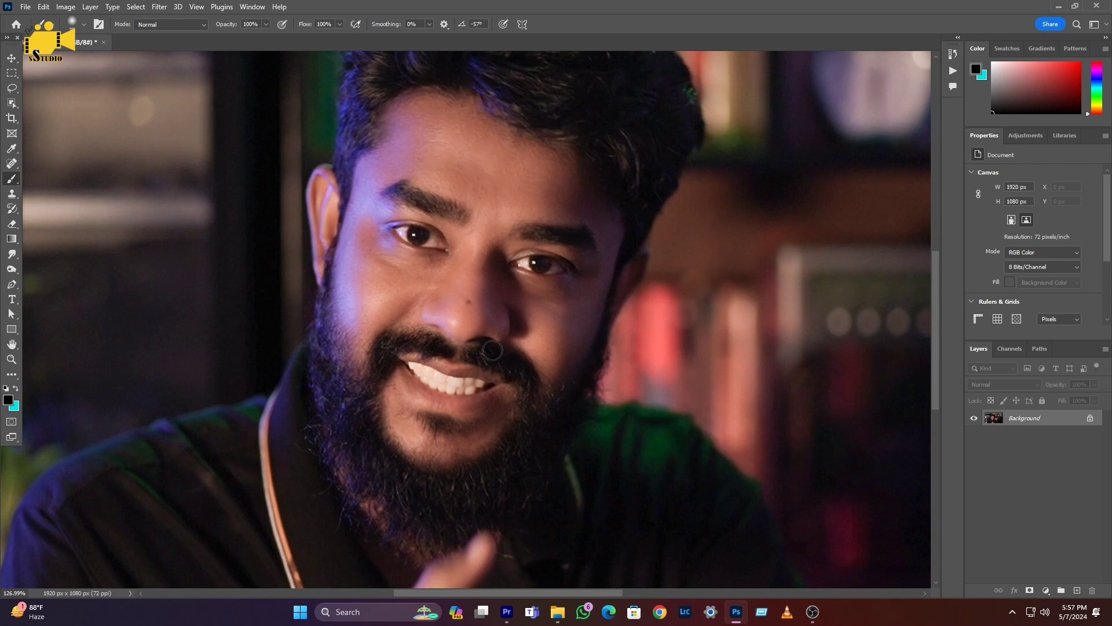
pyautogui.scroll(-5, 514, 255)
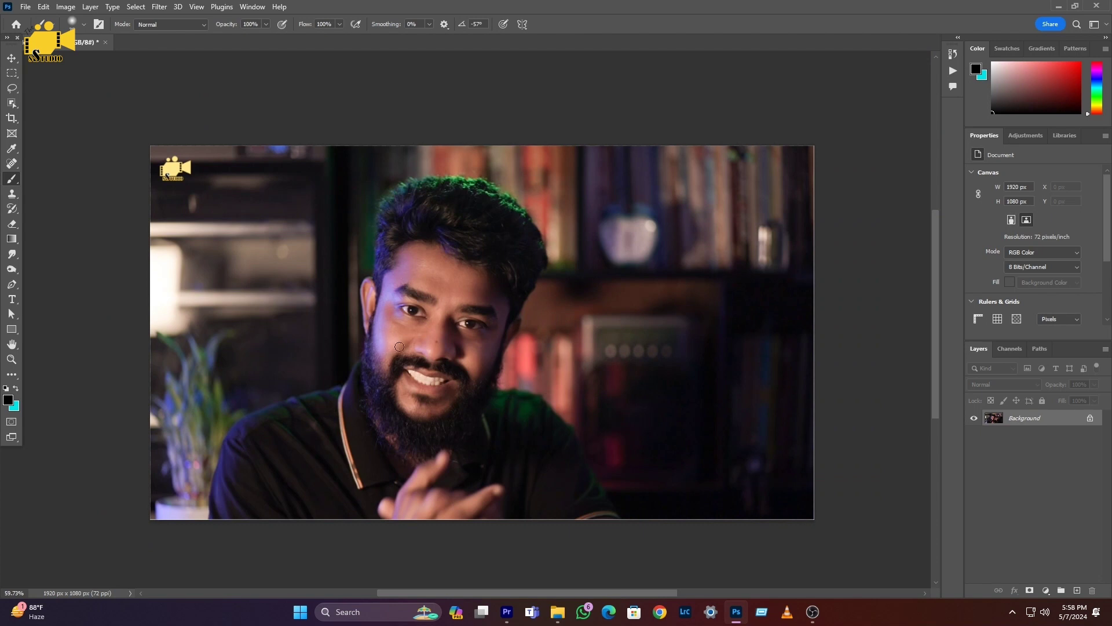
pyautogui.hotkey('ctrl', 'j')
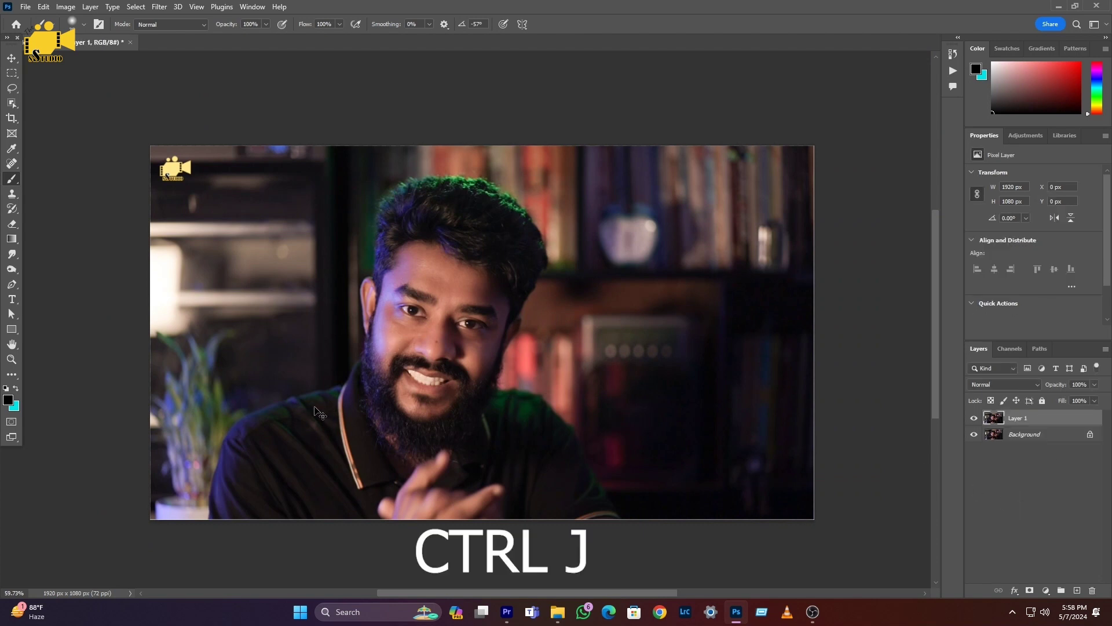
# Grade Layer 1 in Camera Raw: Exposure +0.45, Contrast +3, Highlights -7, Shadows +8, Blacks -9, Temperature +1.
pyautogui.hotkey('ctrl', 'shift', 'a')
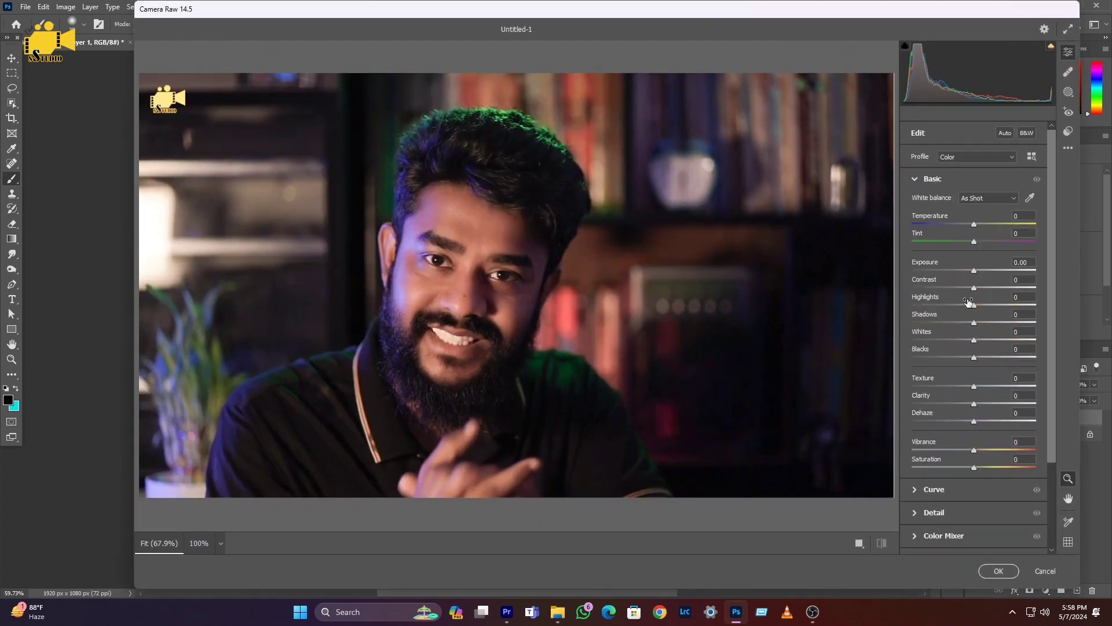
pyautogui.moveTo(974, 270); pyautogui.dragTo(979, 270)
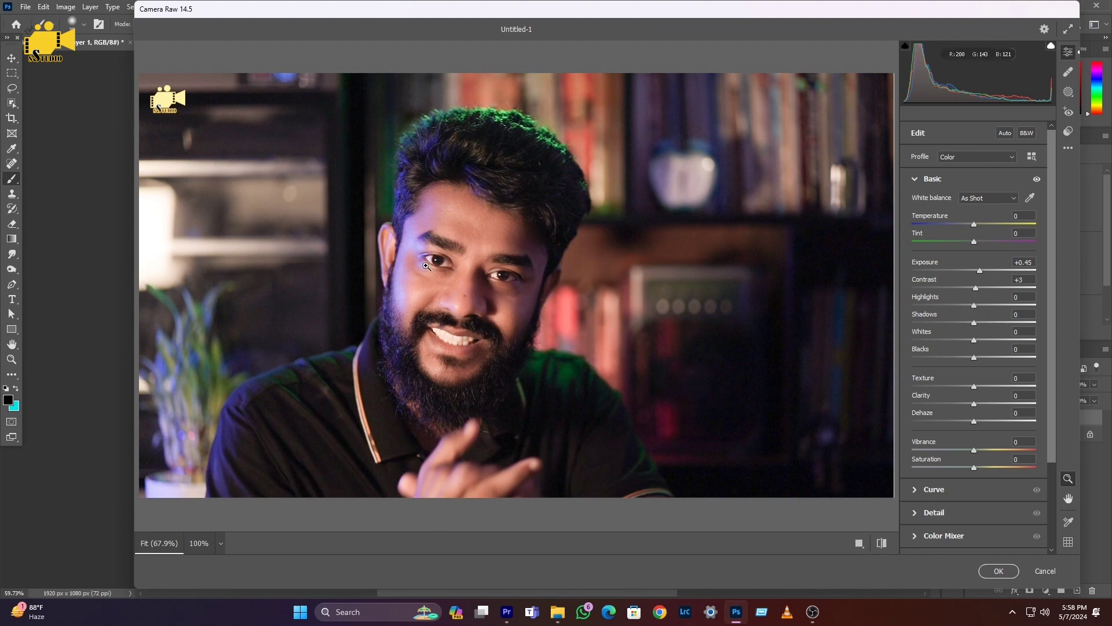
pyautogui.moveTo(974, 304); pyautogui.dragTo(981, 322)
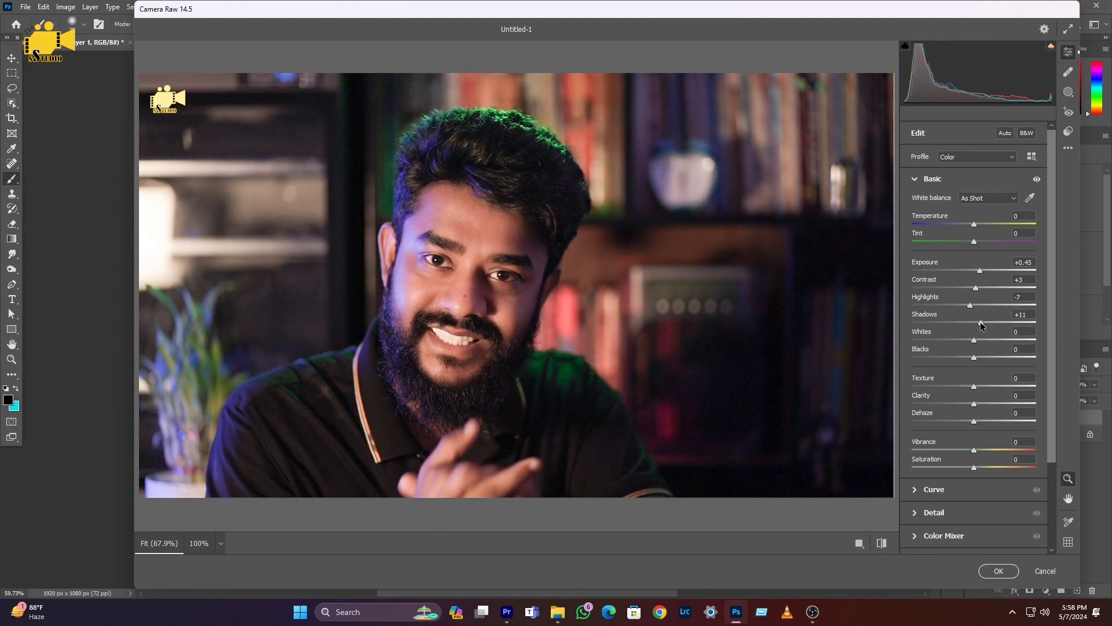
pyautogui.click(967, 357)
pyautogui.moveTo(974, 225); pyautogui.dragTo(968, 225)
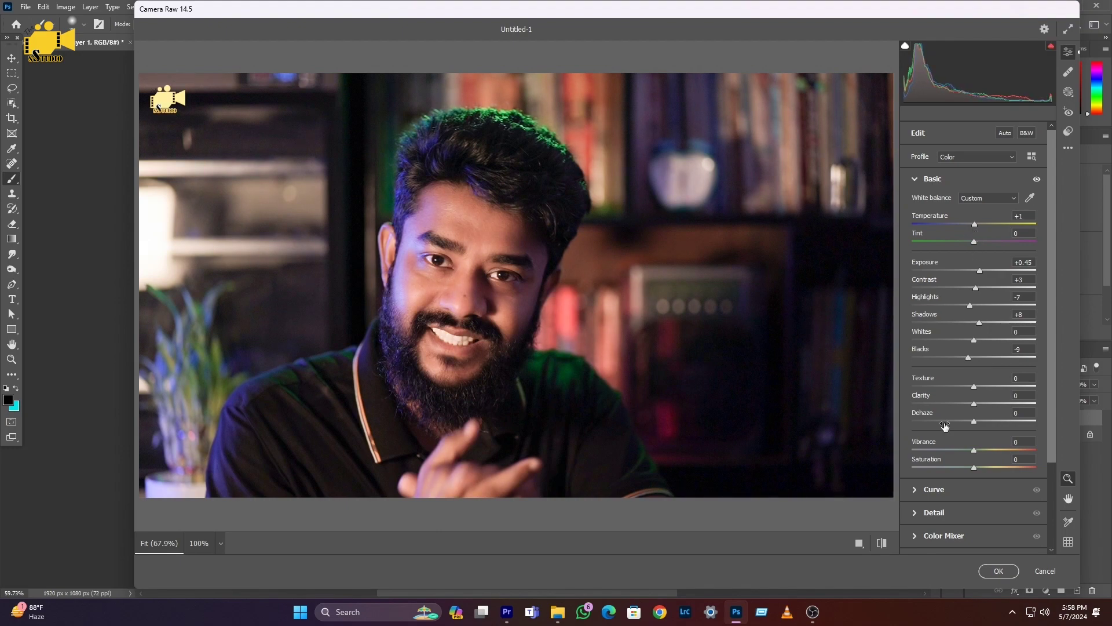
pyautogui.click(999, 570)
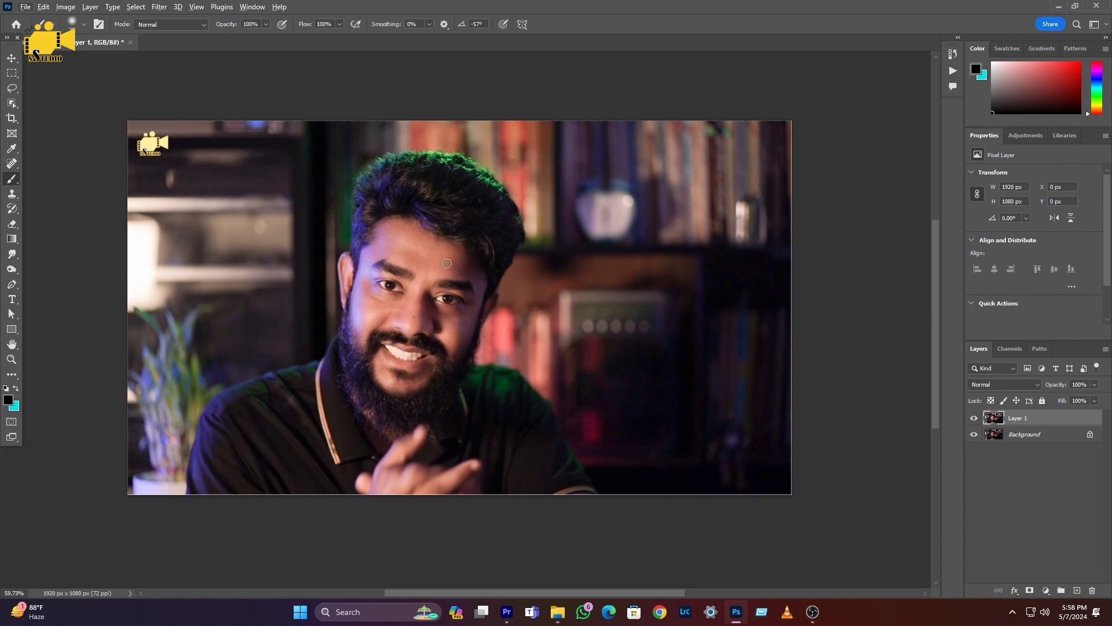
pyautogui.scroll(1, 464, 275)
pyautogui.scroll(4, 400, 256)
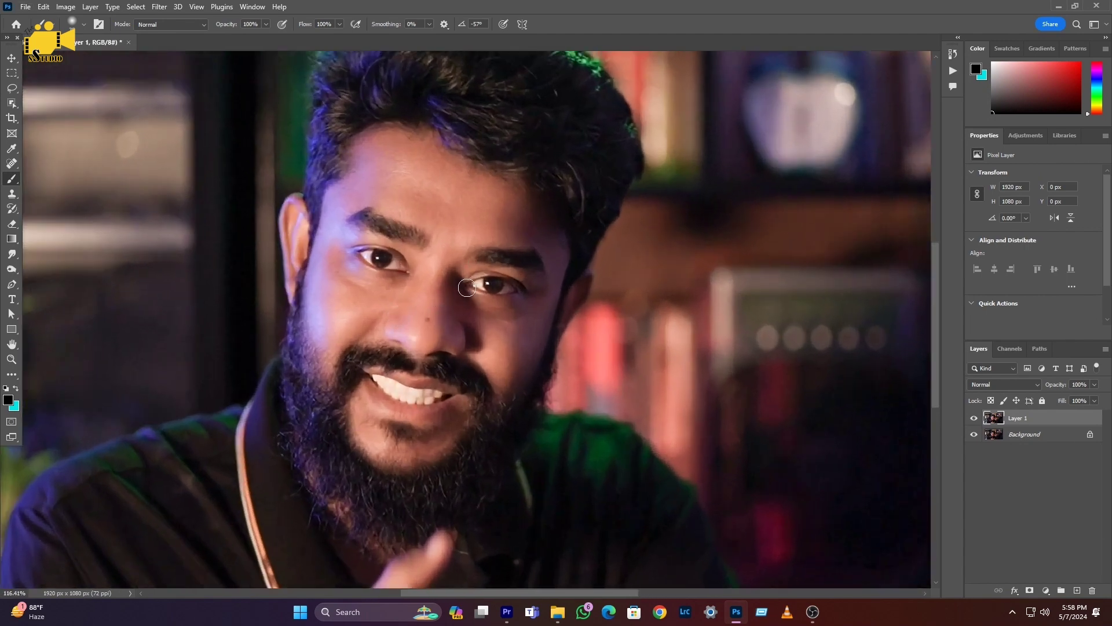
pyautogui.scroll(-2, 420, 381)
pyautogui.scroll(-2, 493, 417)
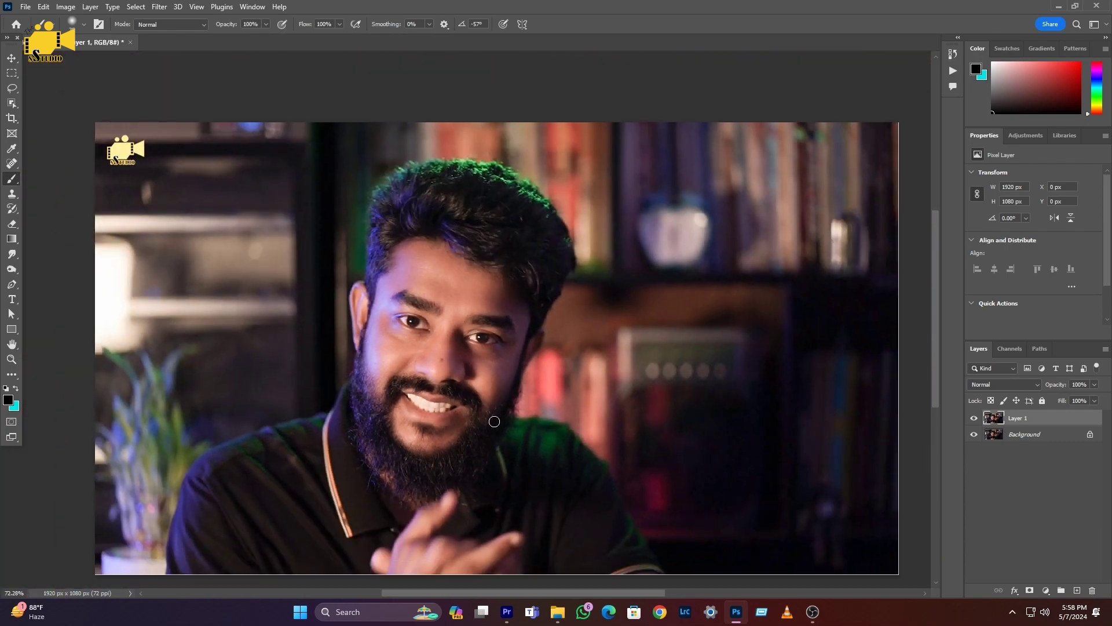